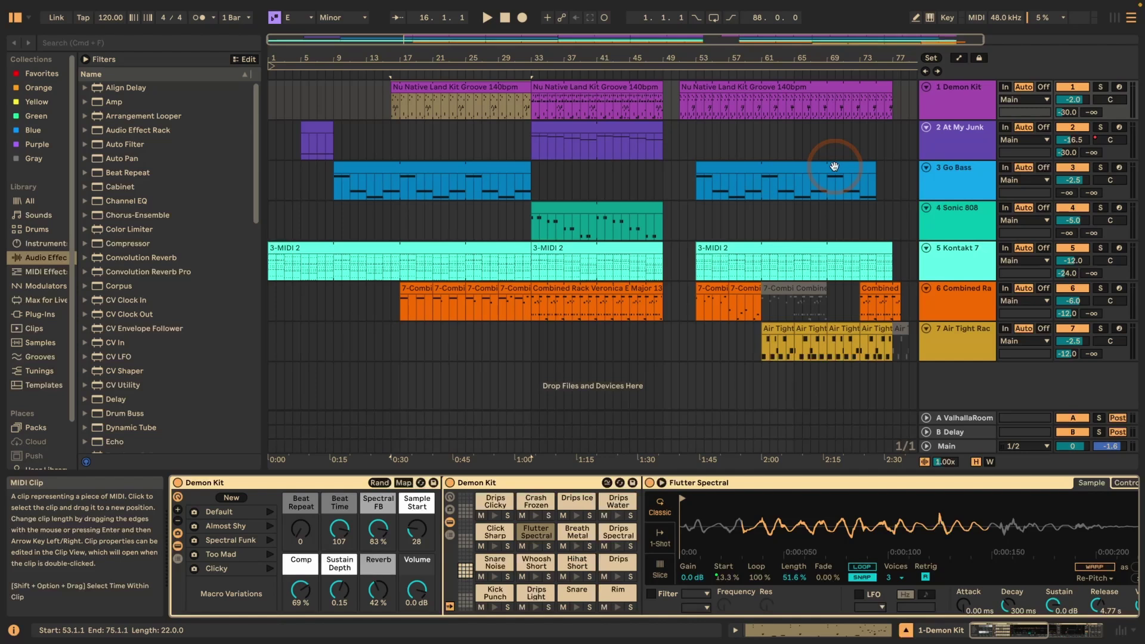
Step: Focus the song tempo, switch Session/Arrangement views, and show the Nu Native clip editor
key("alt+0")
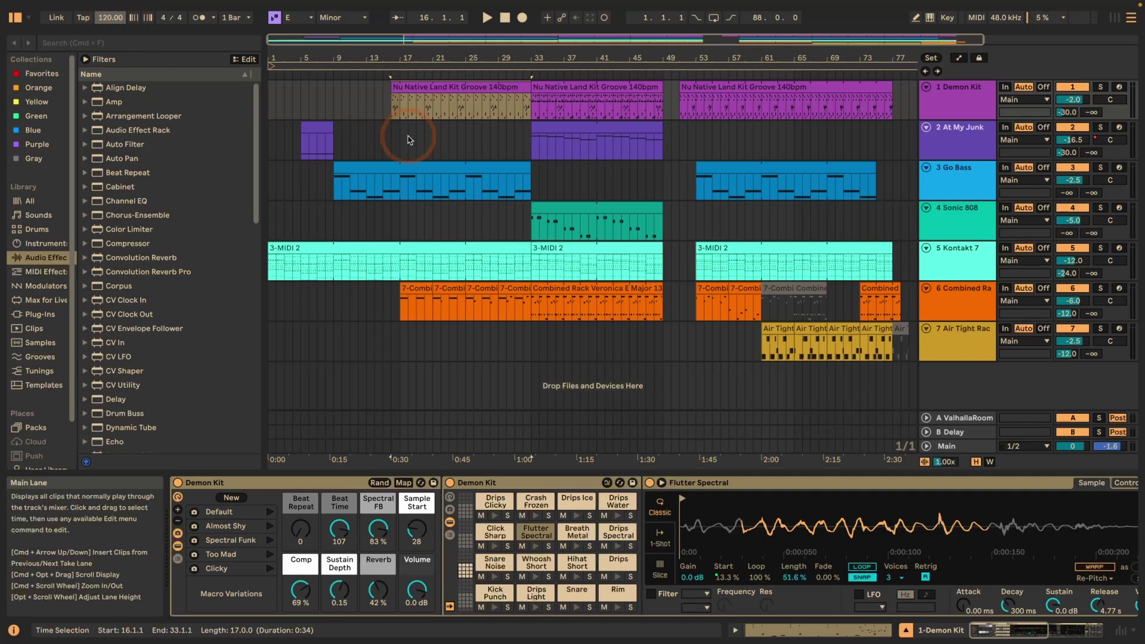
key("alt+1")
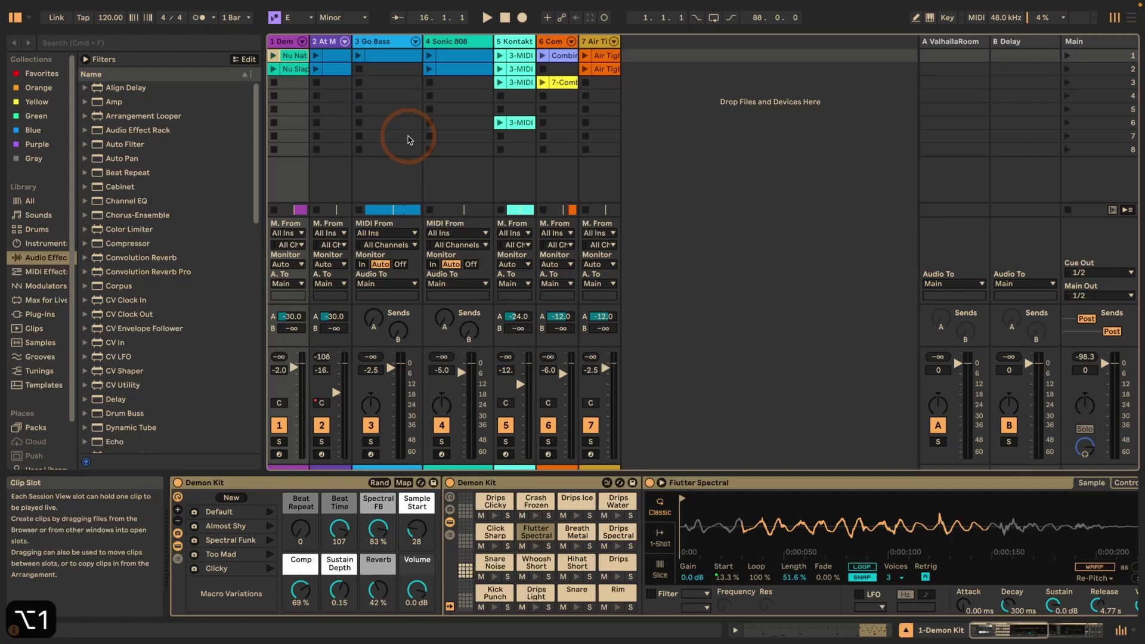
key("alt+2")
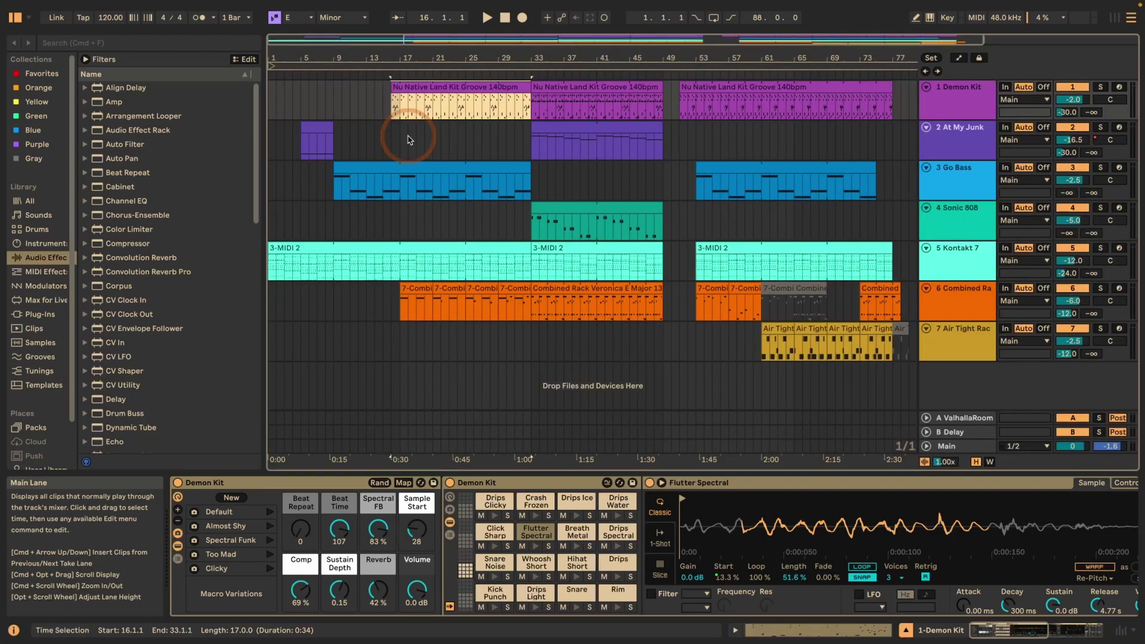
key("alt+3")
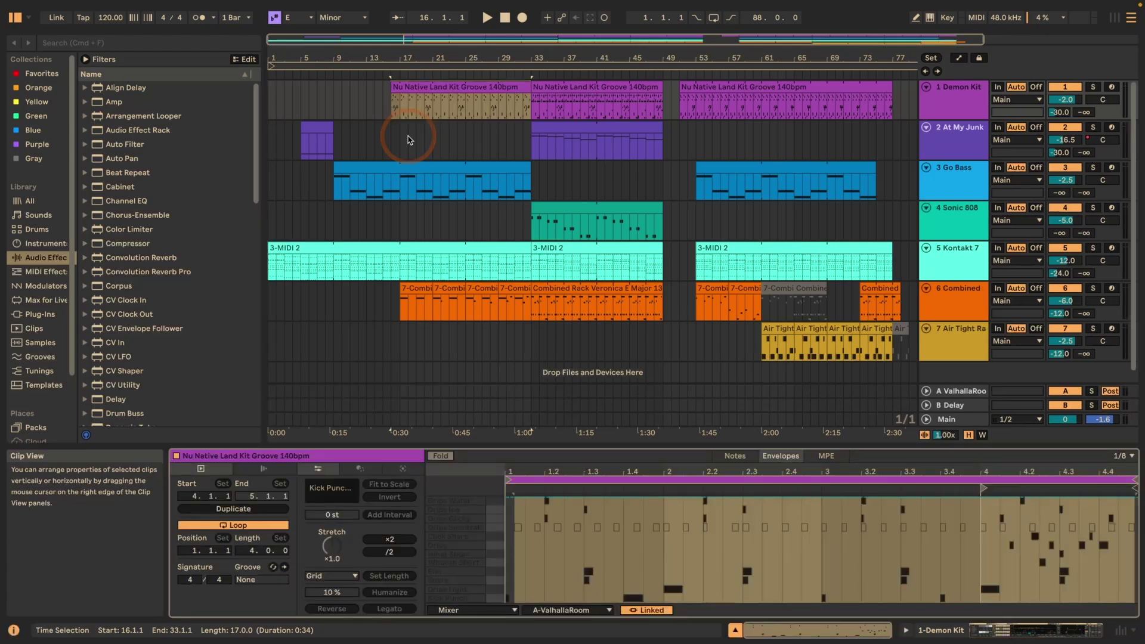
Step: Show the Demon Kit devices, focus the browser, and open the Groove Pool and Live 12 Lessons help
key("alt+4")
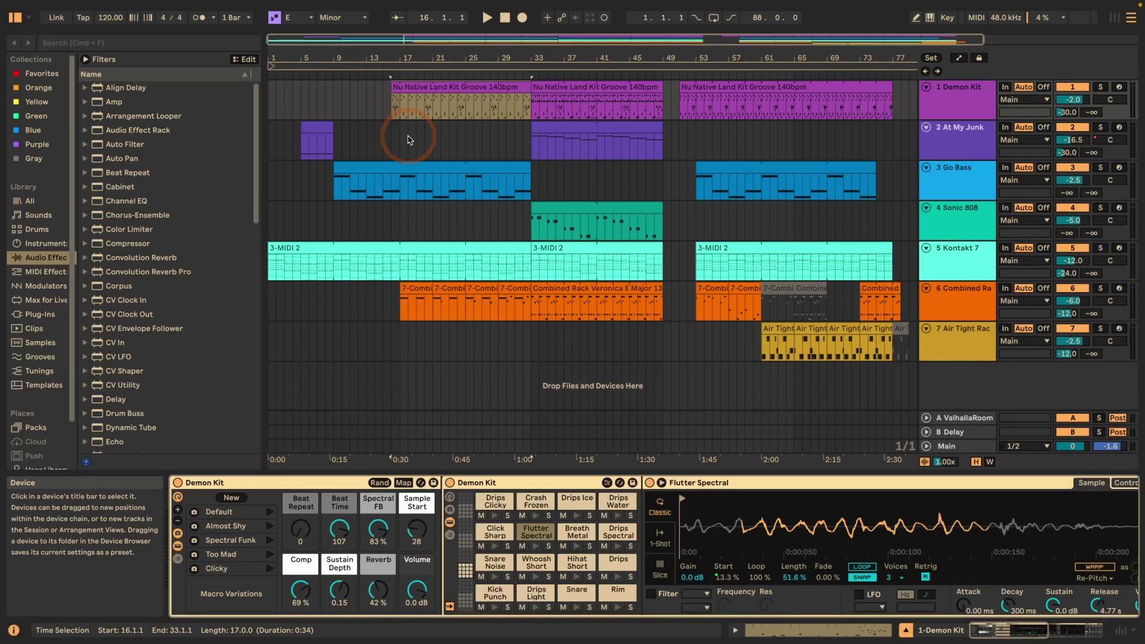
key("alt+5")
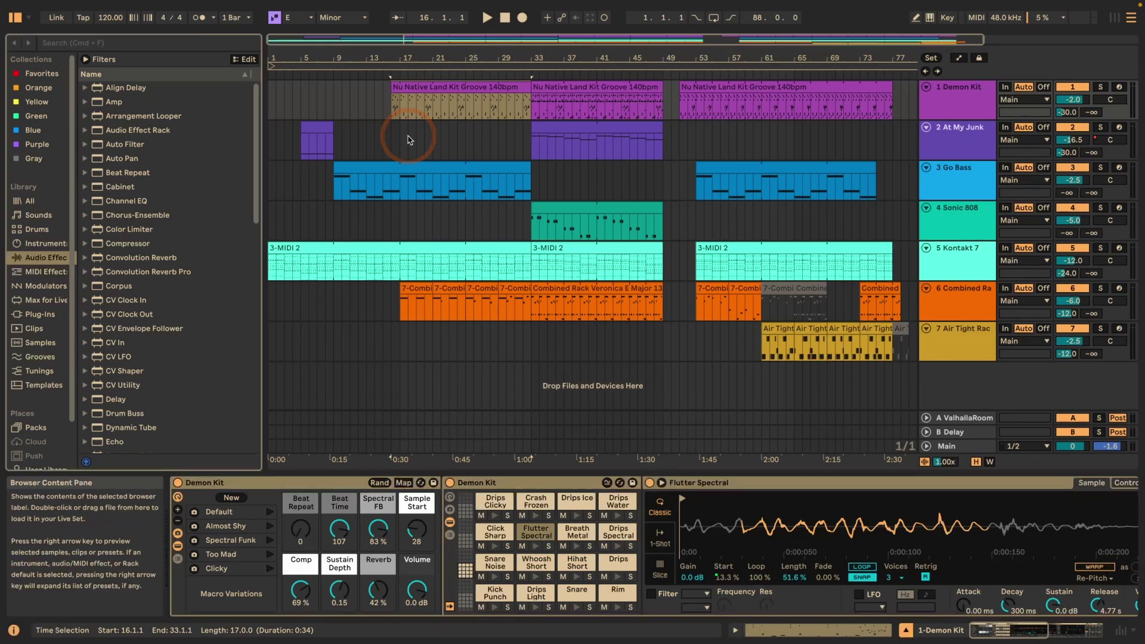
key("alt+6")
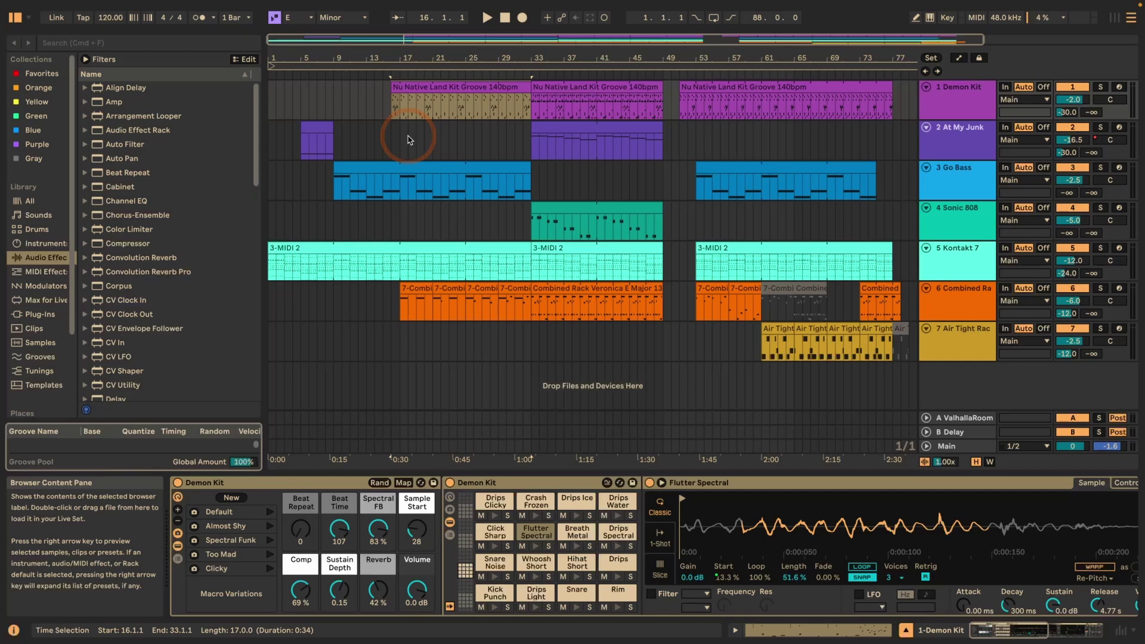
key("alt+7")
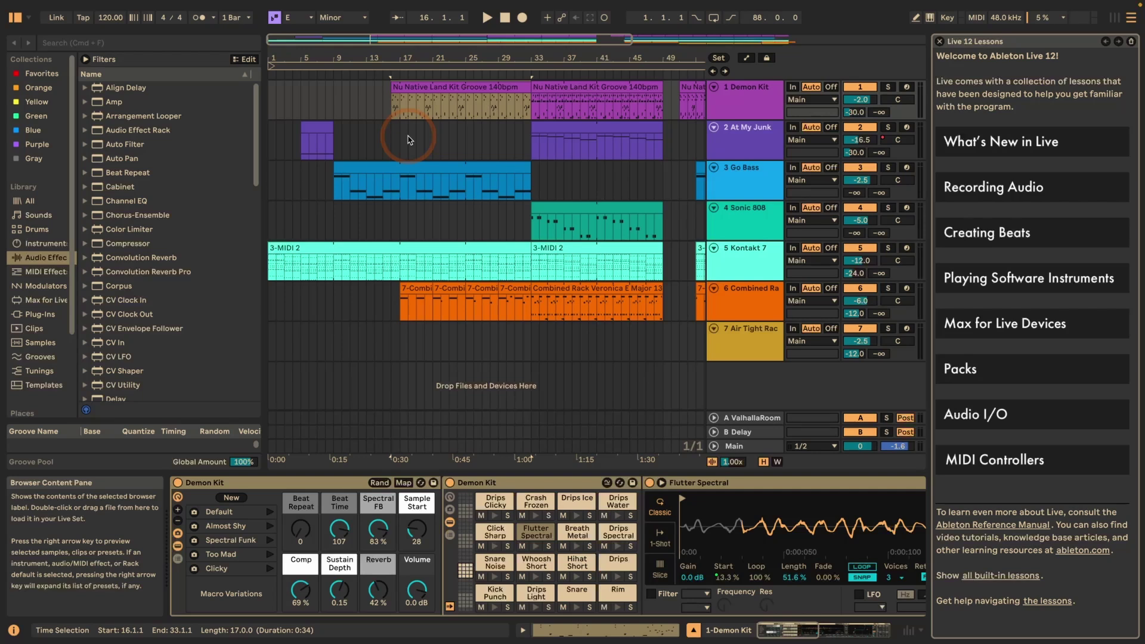
Step: Toggle the Groove Pool closed with Opt+Cmd+6 and hide the Live 12 Lessons help panel
key("alt+6")
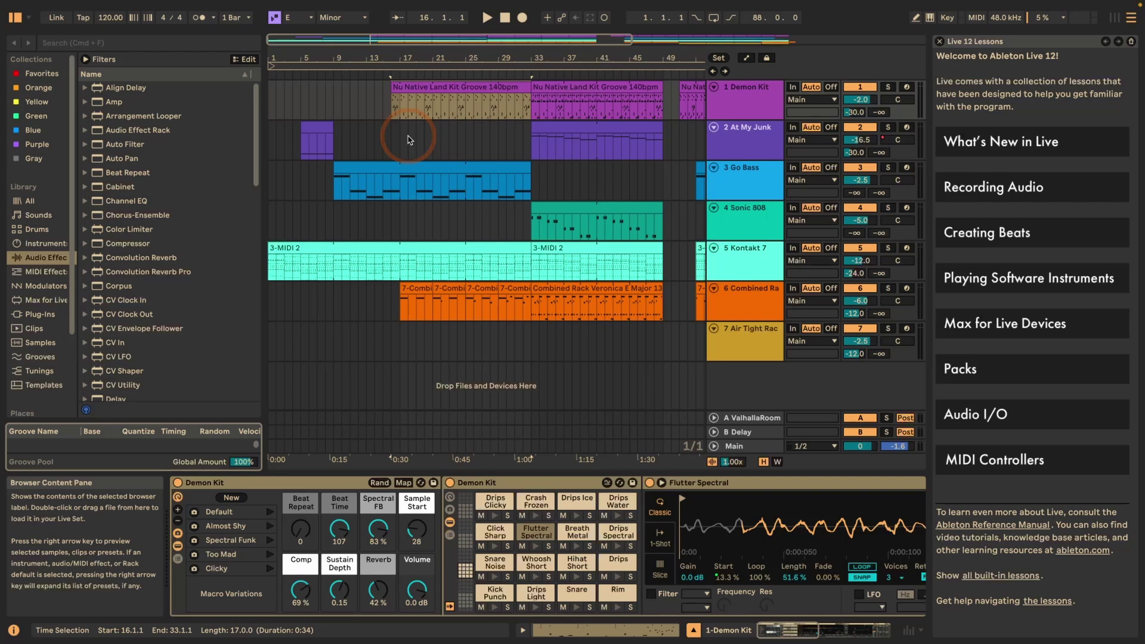
key("alt+super+6")
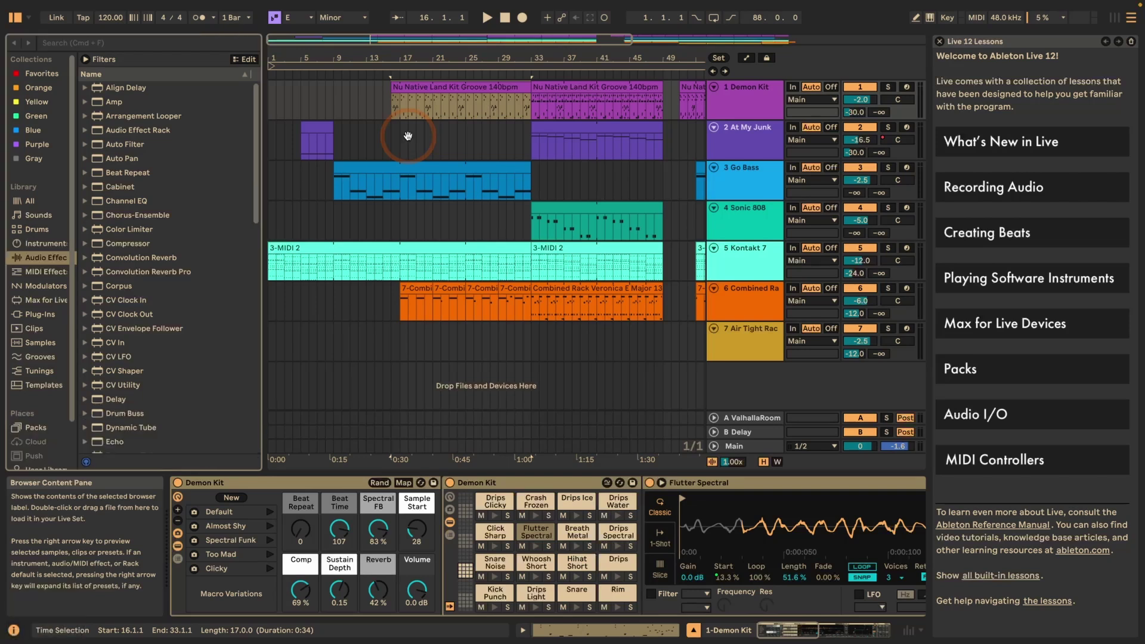
key("alt+super+6")
key("alt+super+6")
key("alt+super+6")
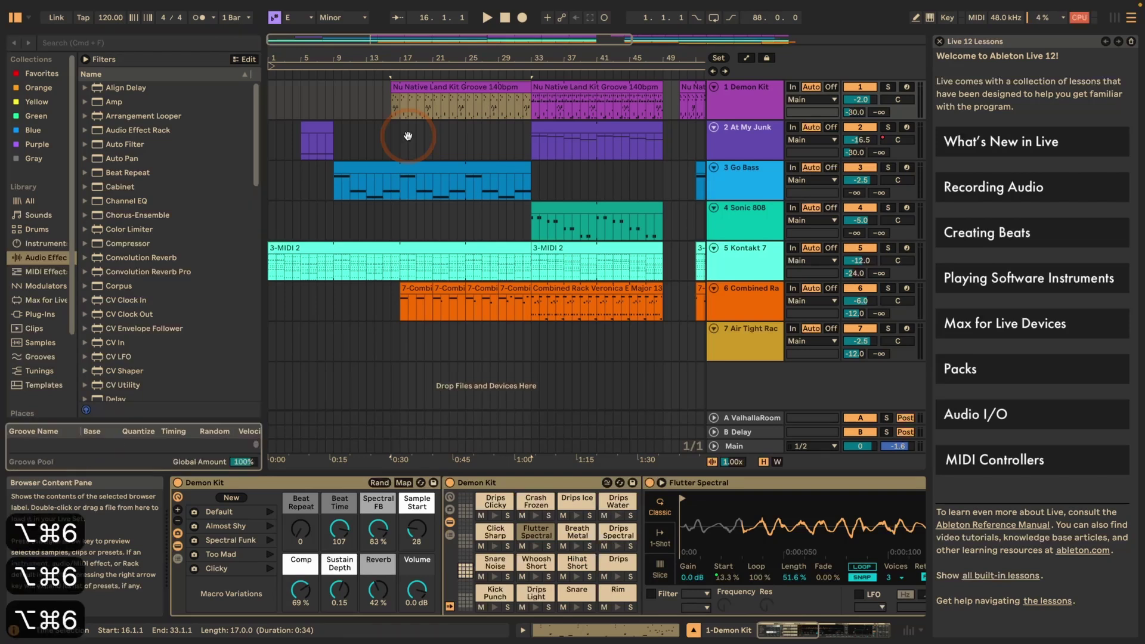
key("alt+super+6")
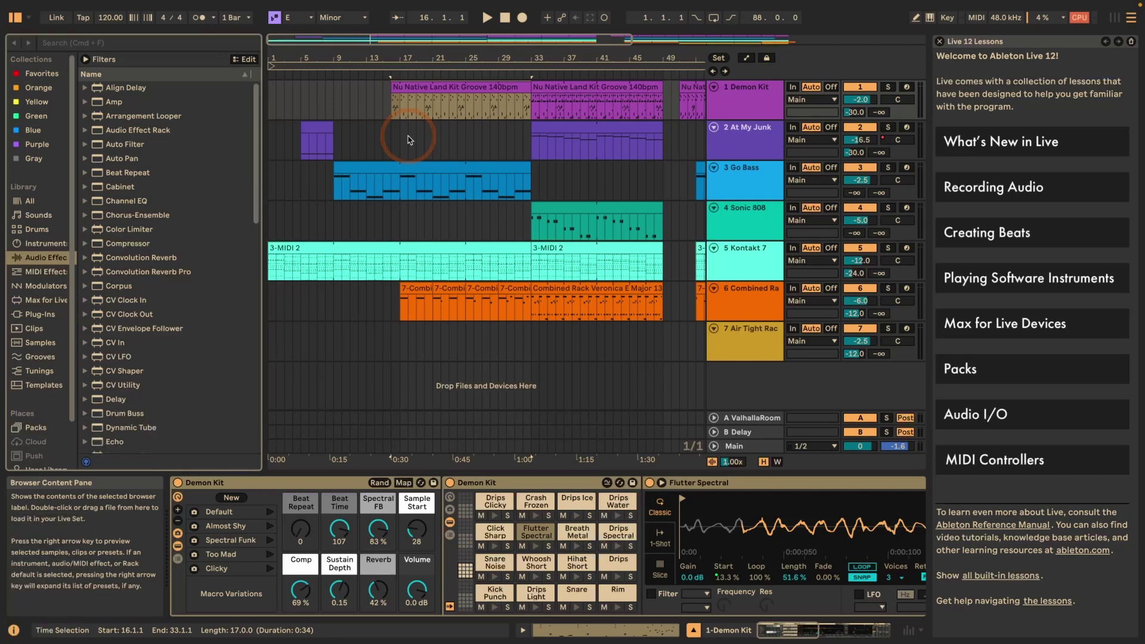
key("alt+super+7")
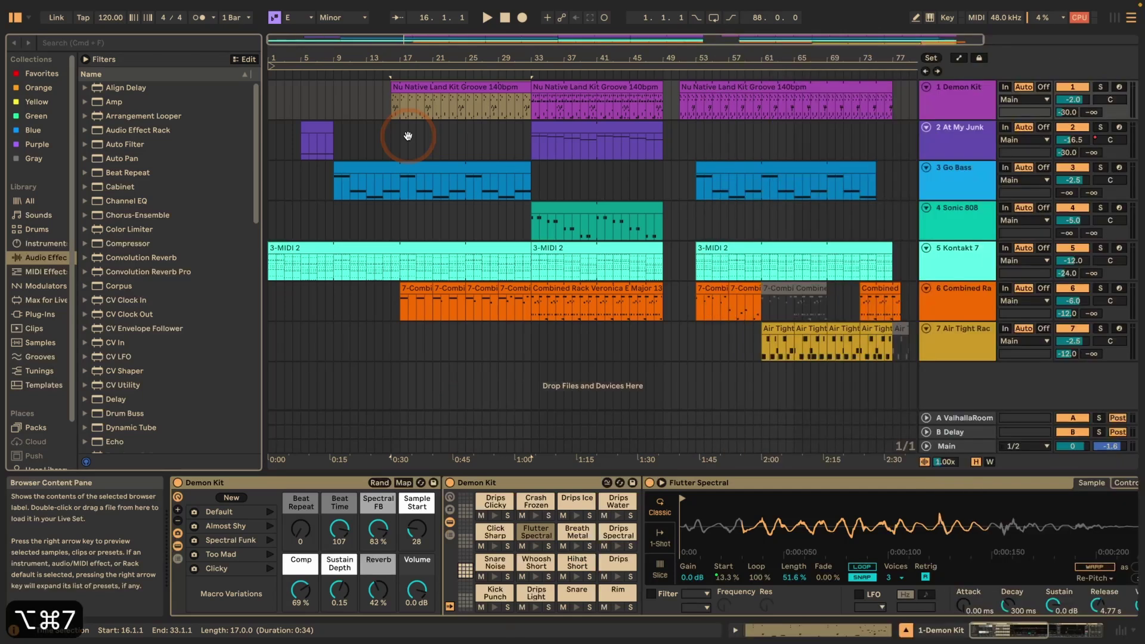
Step: Show the Nu Native Land Kit Groove clip editor and hide the Demon Kit devices below the arrangement
key("alt+super+7")
key("alt+super+7")
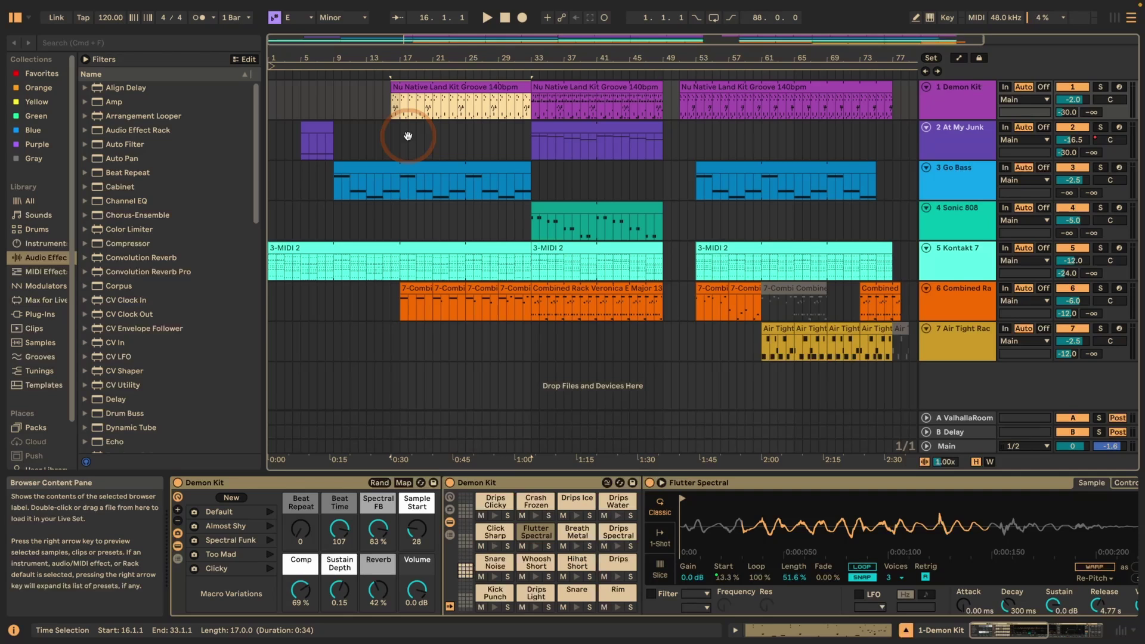
key("alt+super+3")
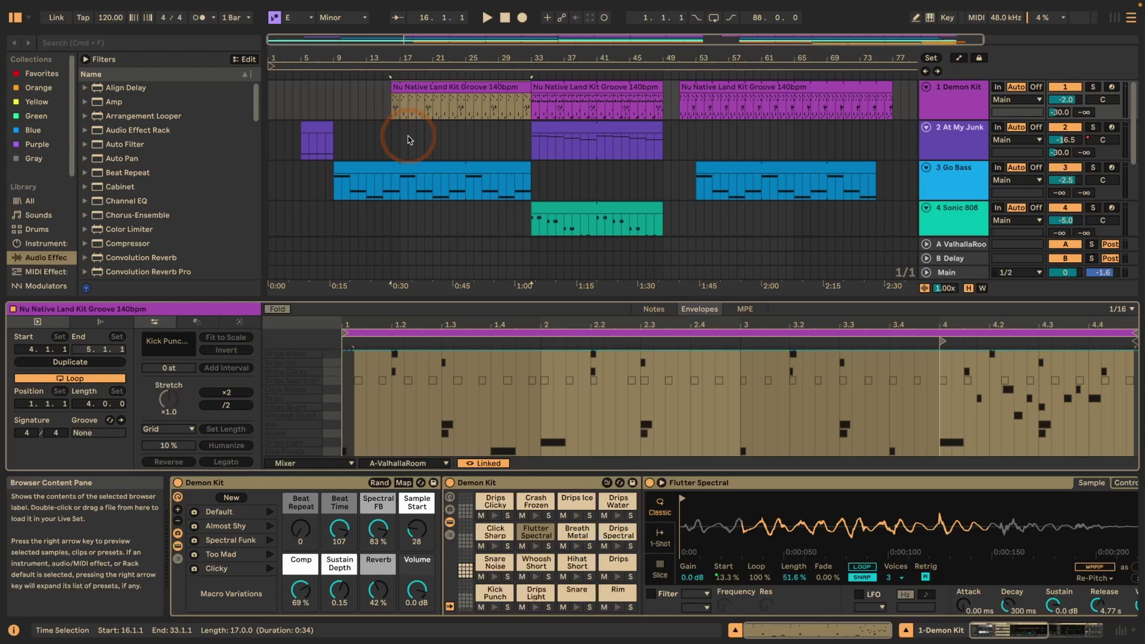
key("alt+super+4")
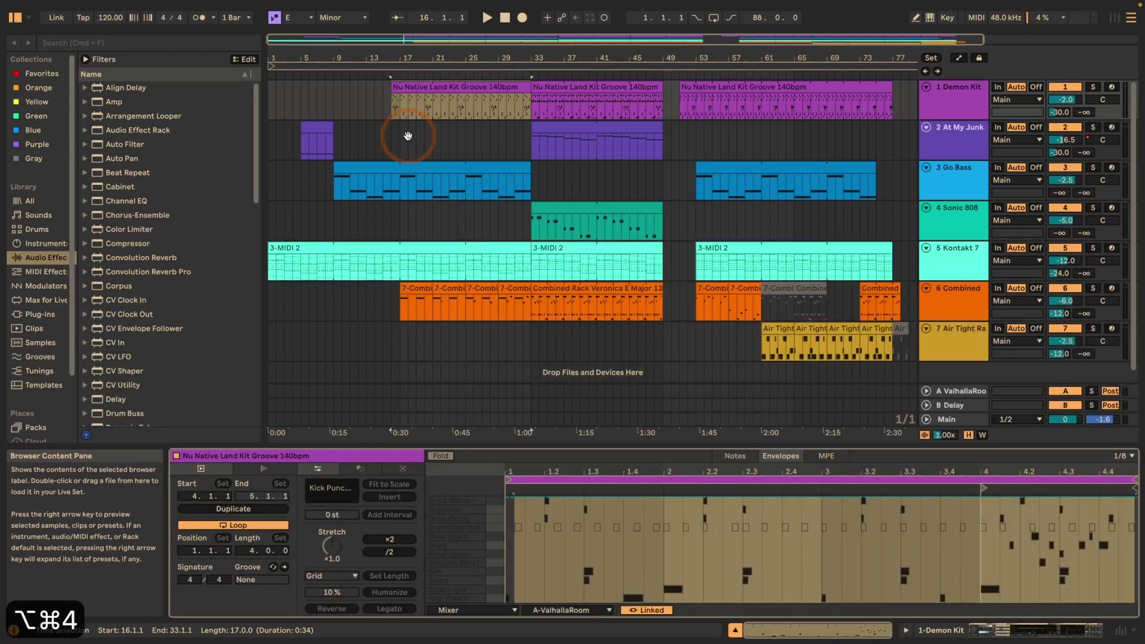
key("alt+super+4")
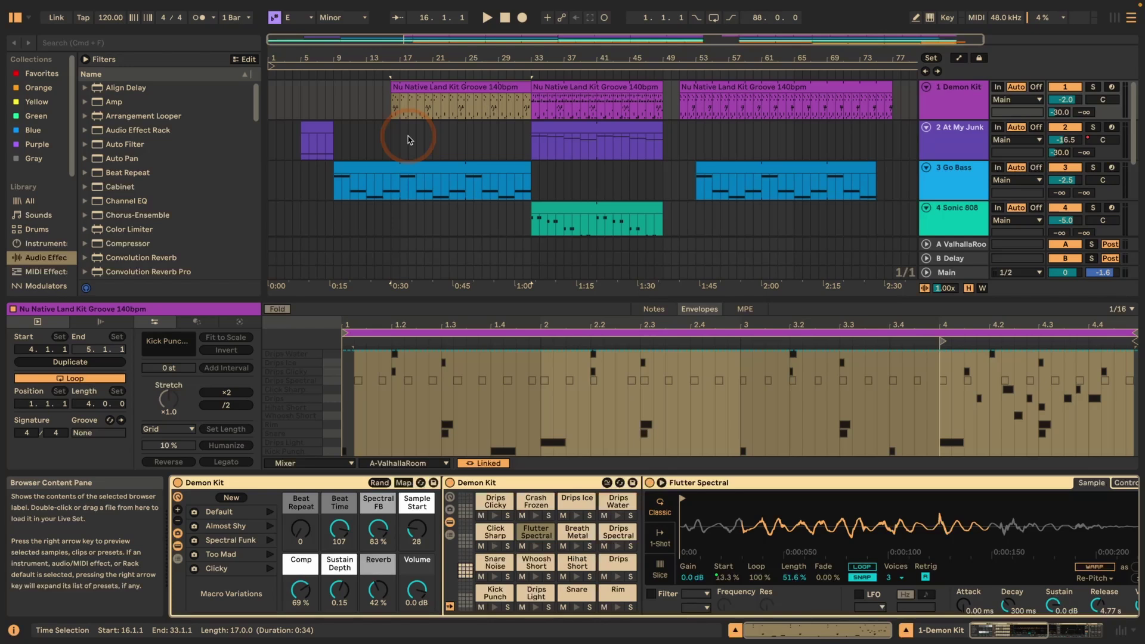
key("alt+super+4")
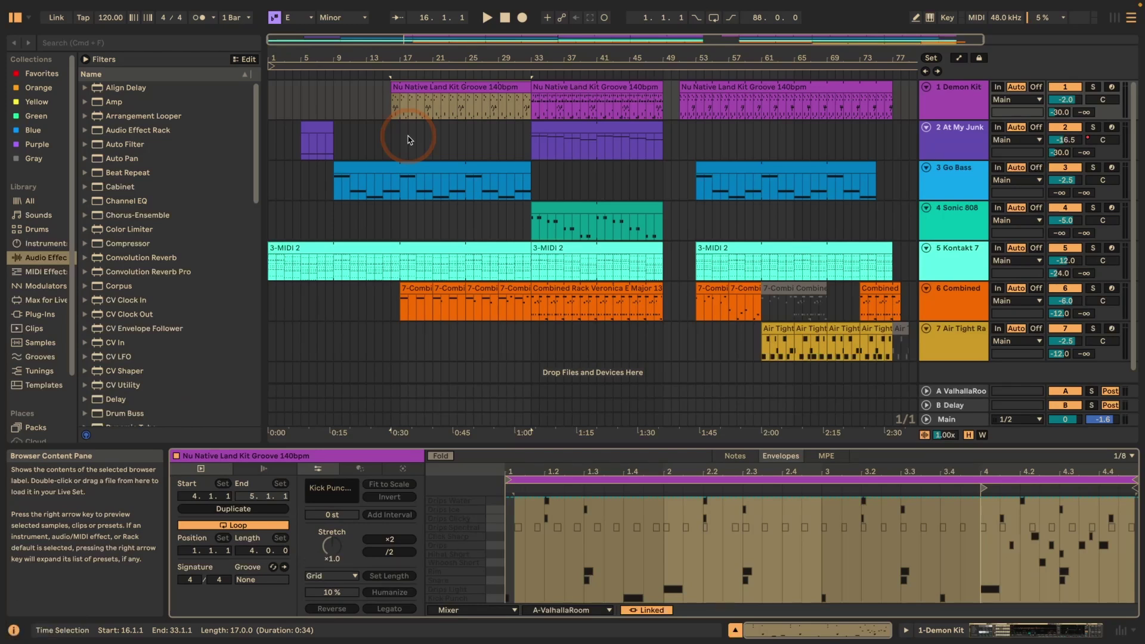
Step: Switch between clip editor and Demon Kit devices, hide both, then reopen them from the status bar
key("shift+Tab")
key("shift+Tab")
key("shift+Tab")
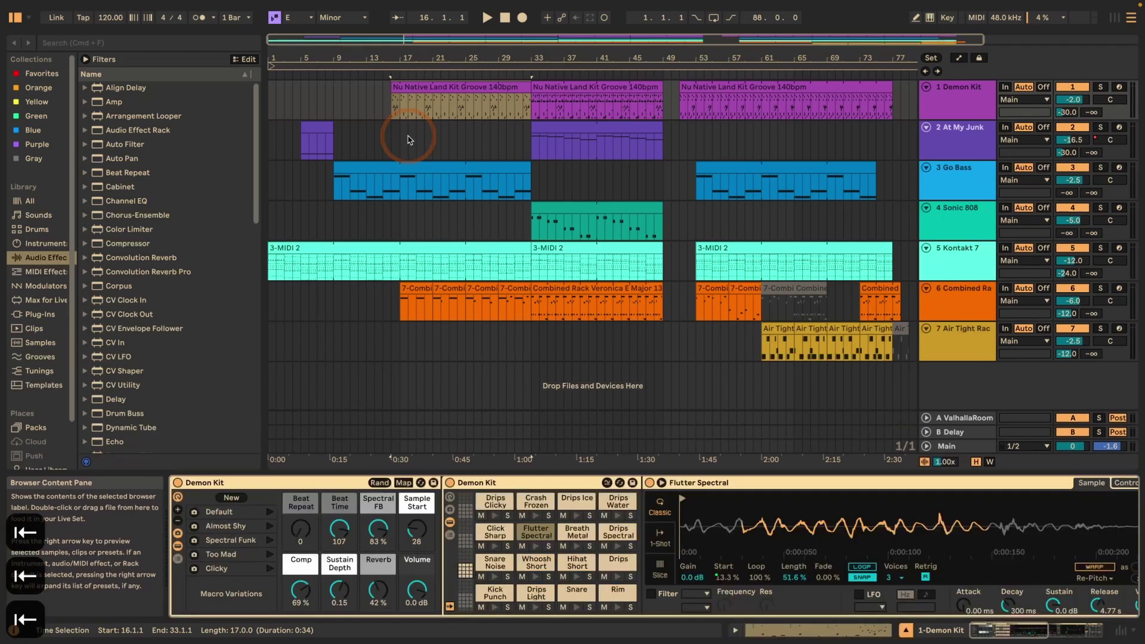
key("alt+super+3")
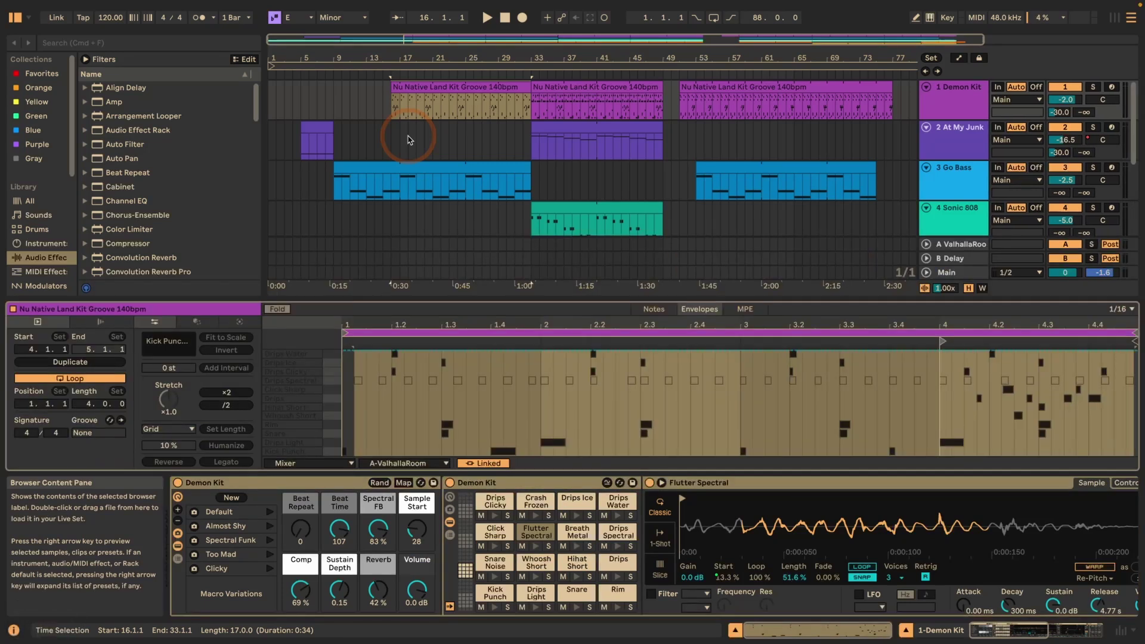
key("shift+Tab")
key("shift+Tab")
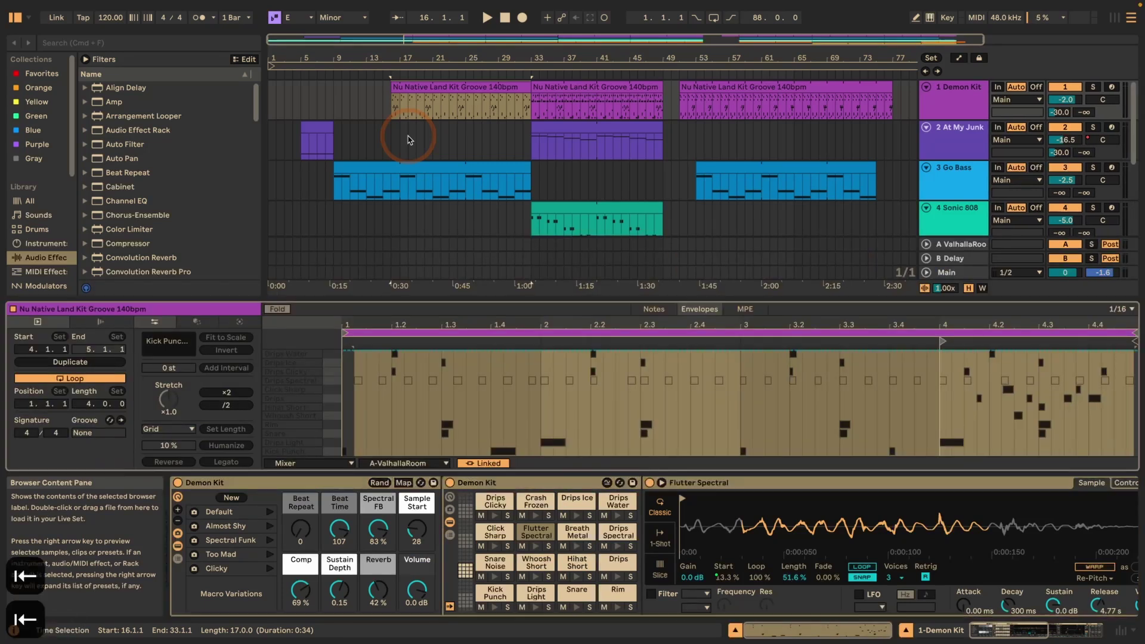
key("shift+Tab")
key("shift+Tab")
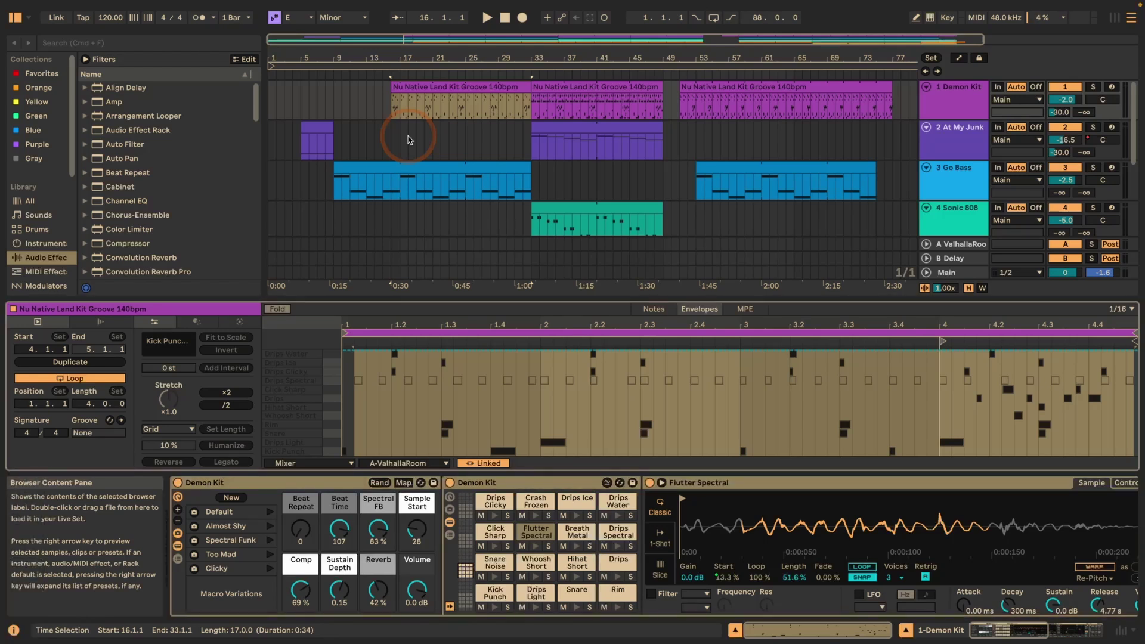
key("alt+super+3")
key("alt+super+4")
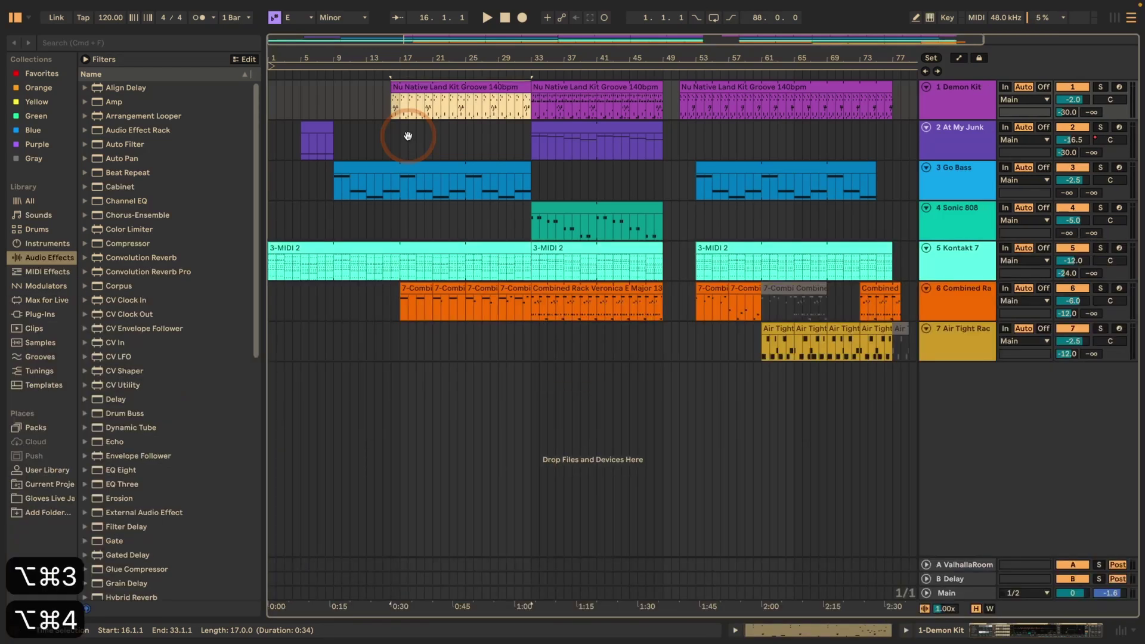
left_click(736, 631)
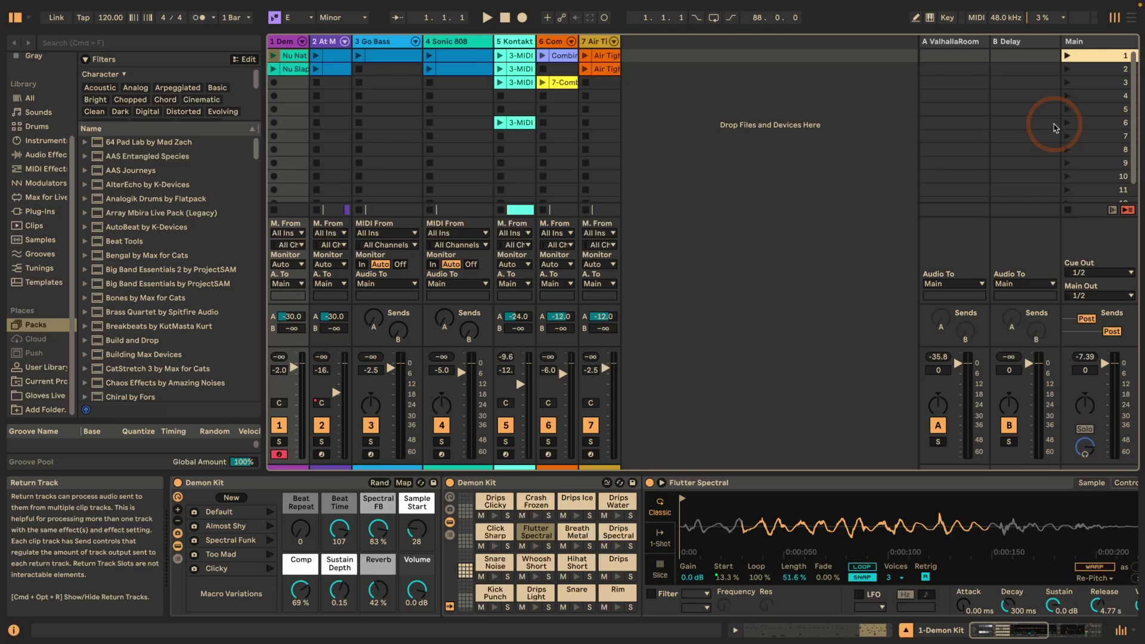
Step: Jump the scene selection down to scene 9 and back up to scene 1
key("Page_Down")
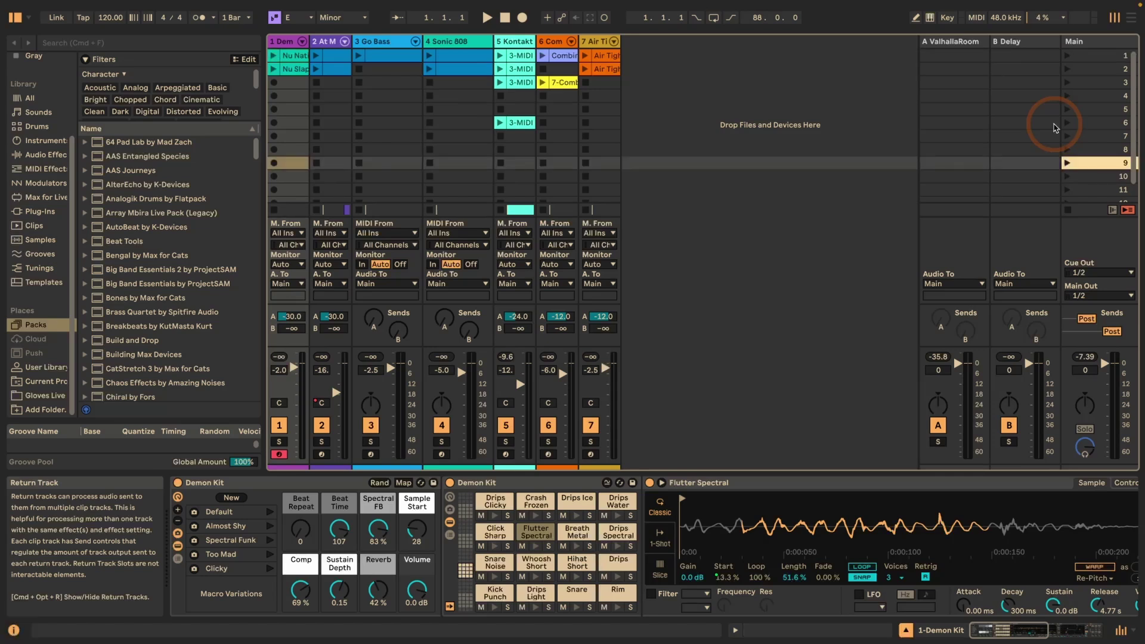
key("Page_Up")
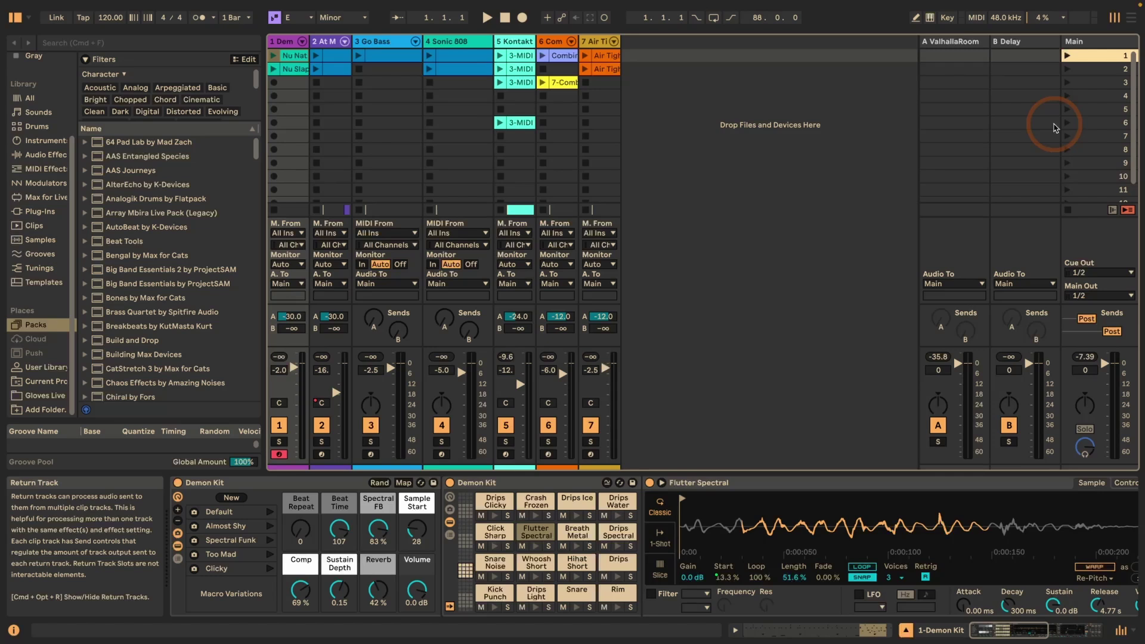
Step: Start playback of the set with Shift+Cmd+F9, then restart it
key("shift+super+F9")
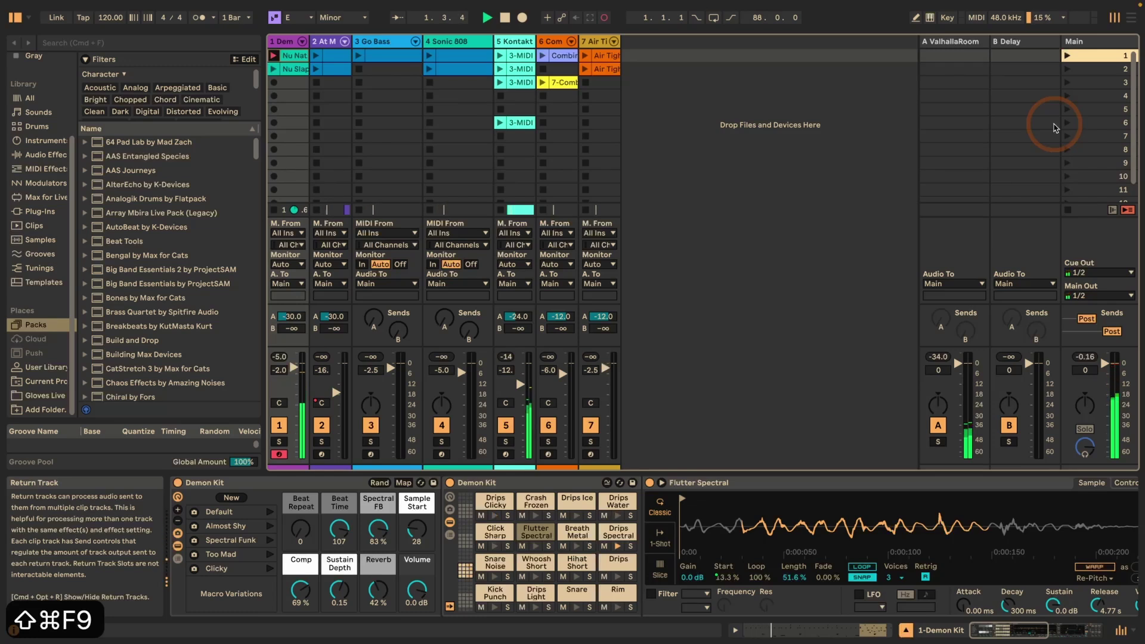
key("shift+super+F9")
key("shift+super+F9")
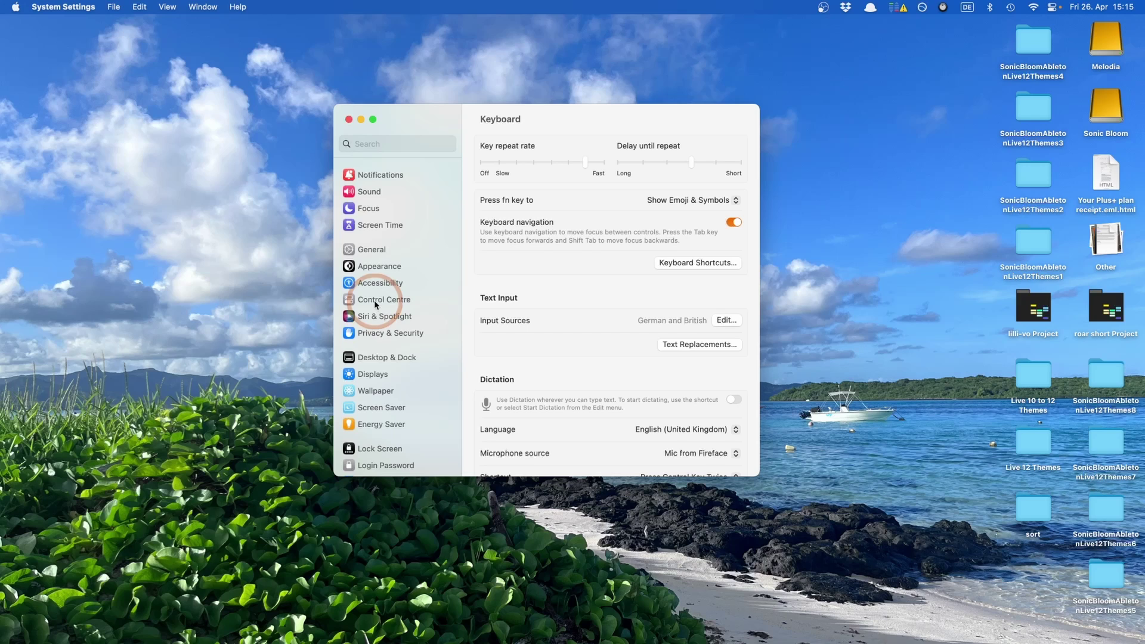
Step: Open Keyboard Shortcuts in the Keyboard settings and select the Function Keys section
scroll(375, 304, "down", 5)
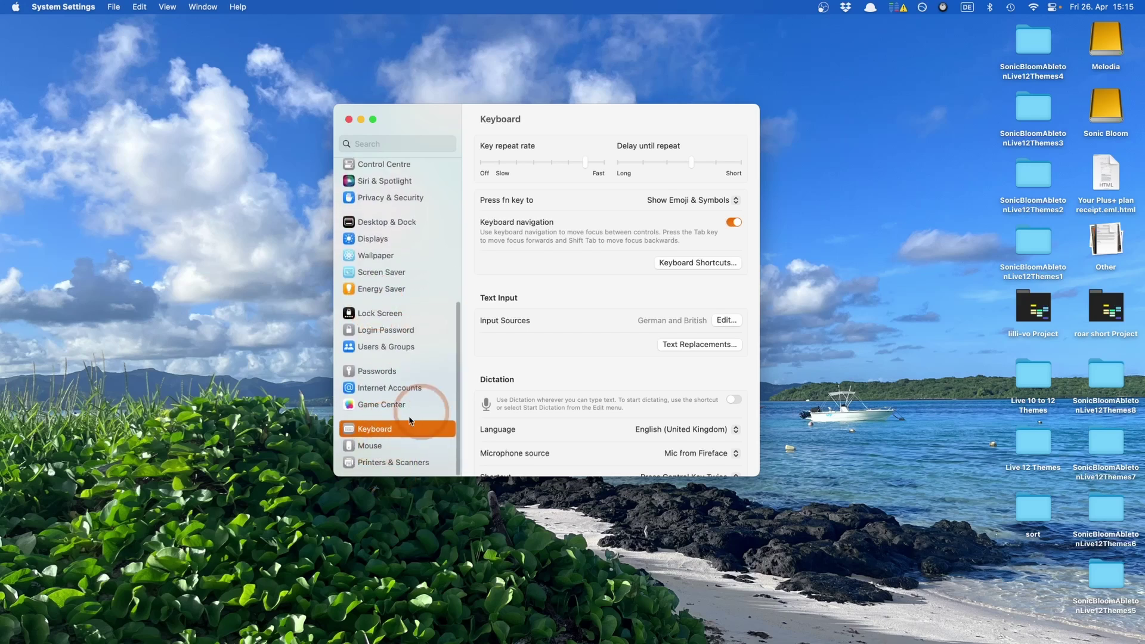
left_click(704, 263)
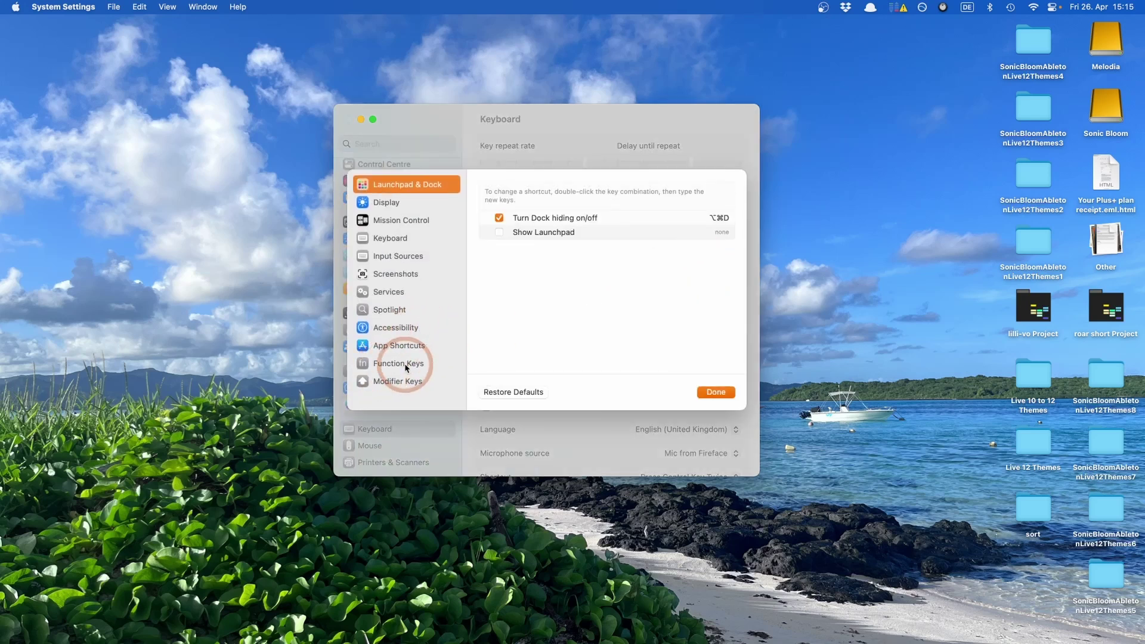
left_click(408, 365)
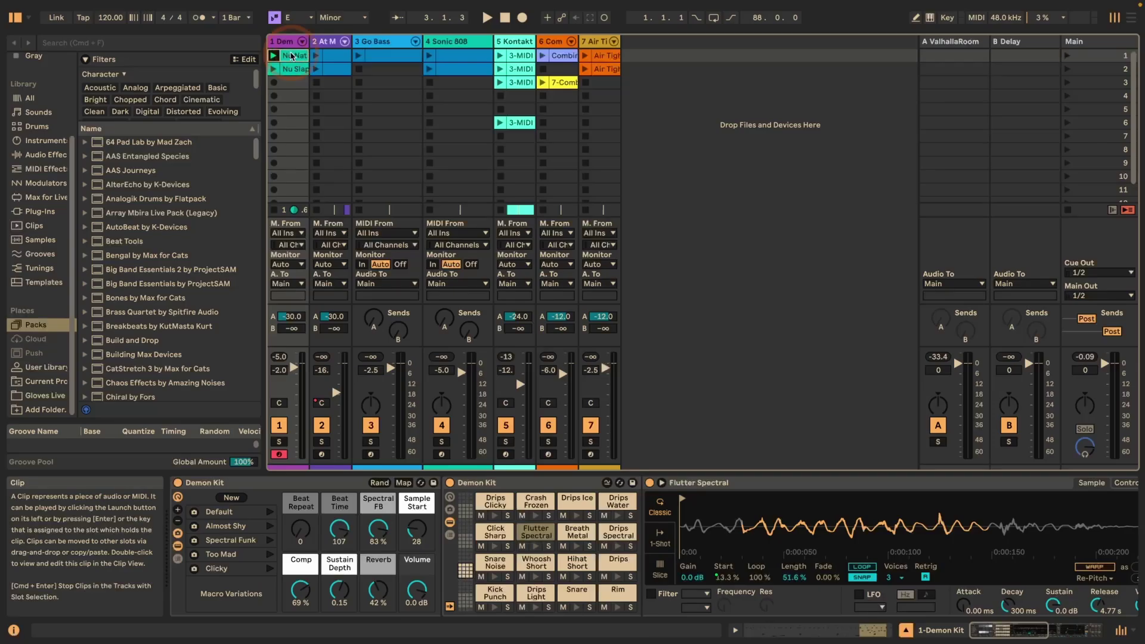
Step: Launch every clip in scene 1, stop the transport, then stop the clips in the tracks
left_click(338, 57)
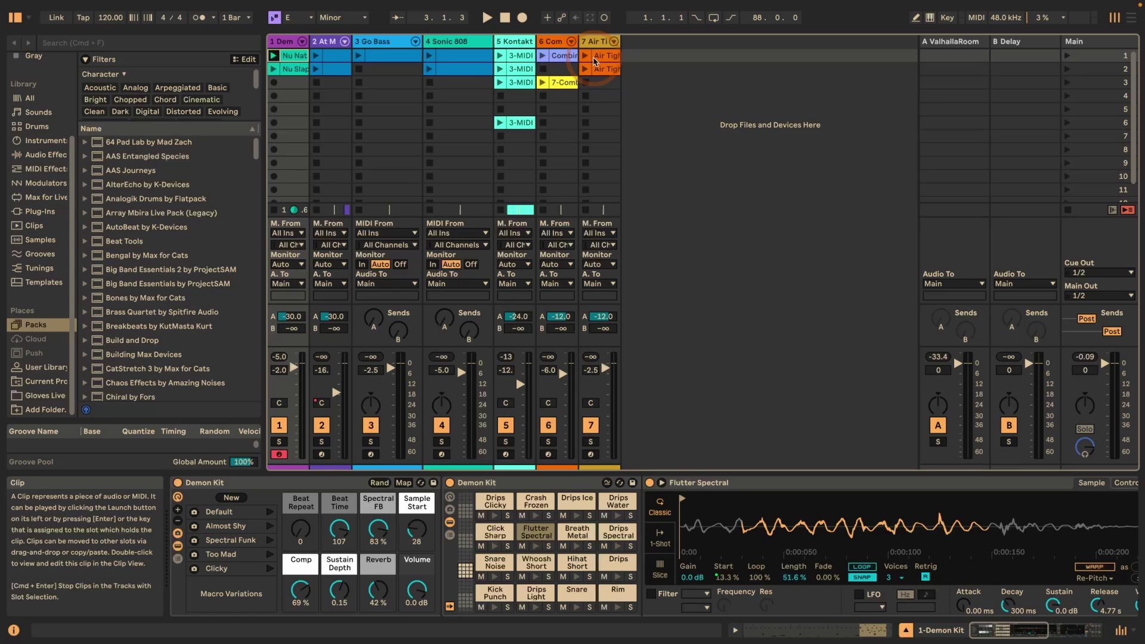
left_click(387, 55)
left_click(1068, 56)
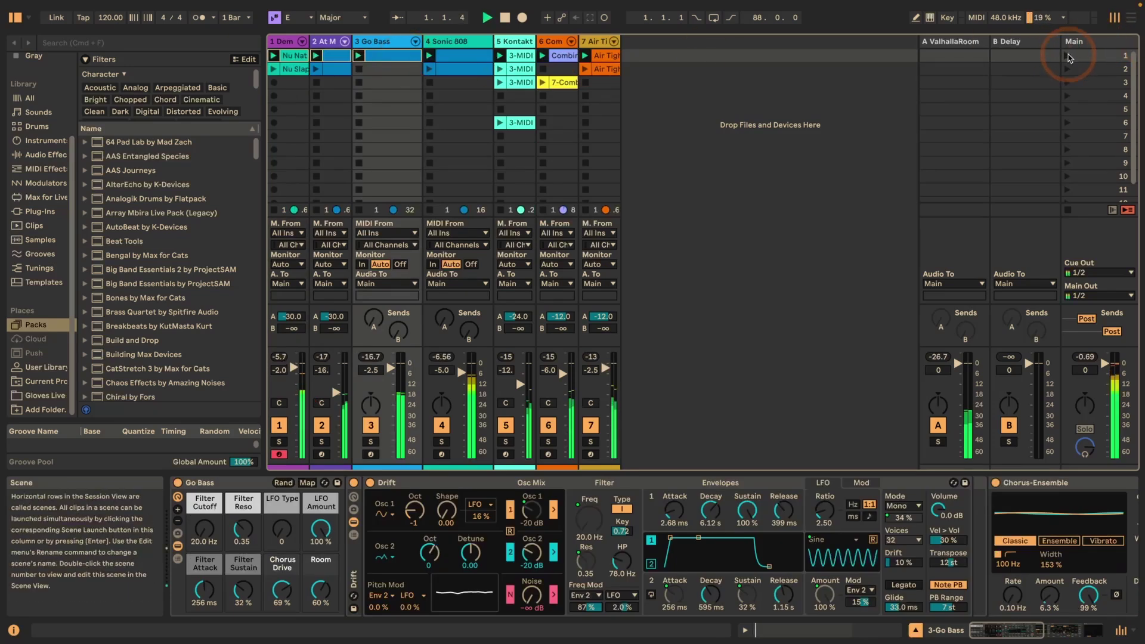
key("space")
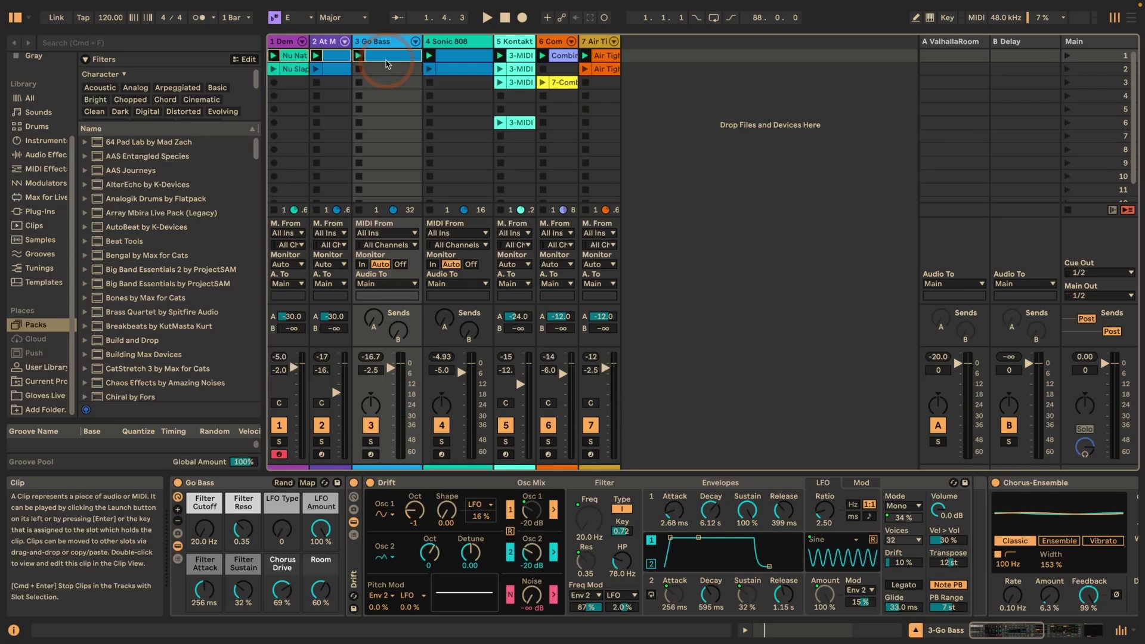
key("super+Return")
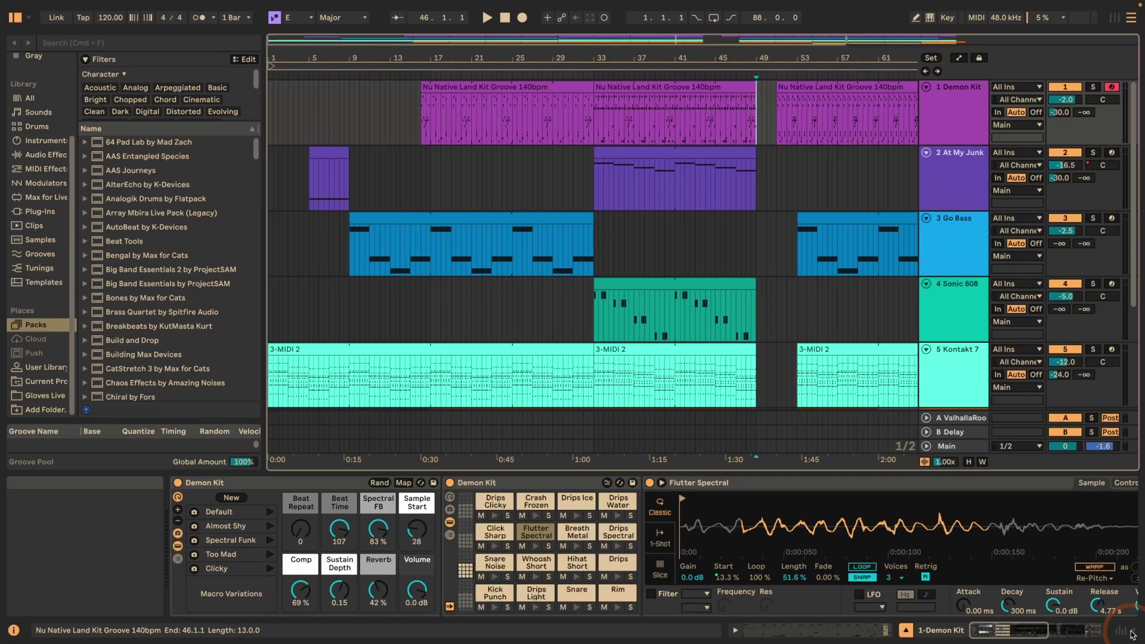
Step: Show the Arrangement mixer, then toggle its mixer, input/output and sends sections with Opt+Cmd+M, I, S
left_click(1128, 631)
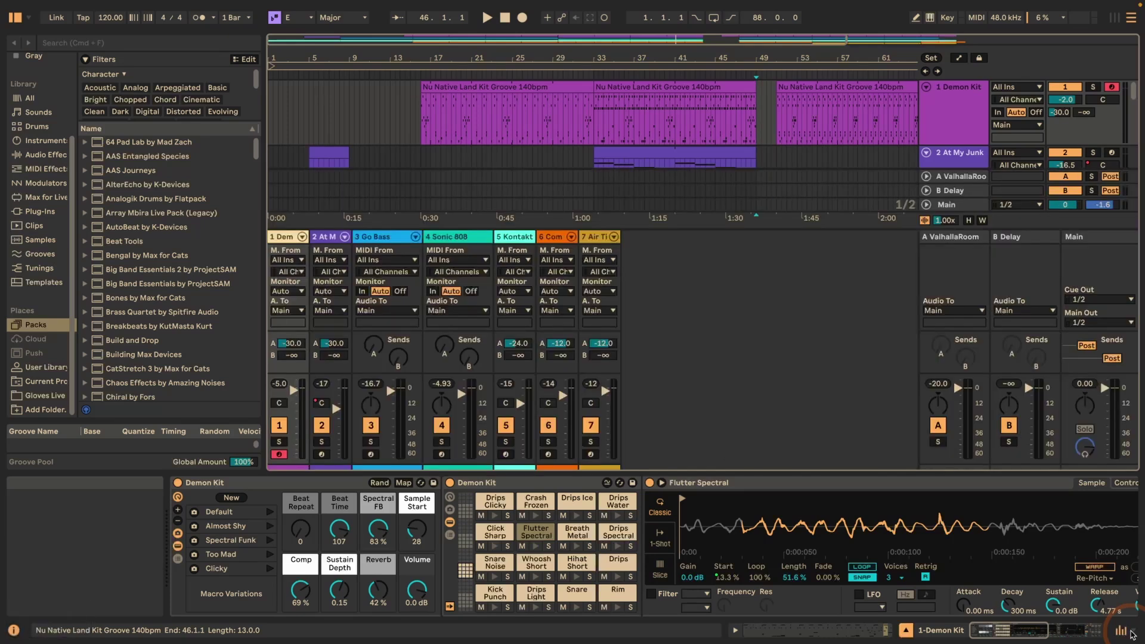
key("alt+shift+m")
key("alt+super+m")
key("alt+super+m")
key("alt+super+i")
key("alt+super+i")
key("alt+super+s")
key("alt+super+s")
key("alt+super+m")
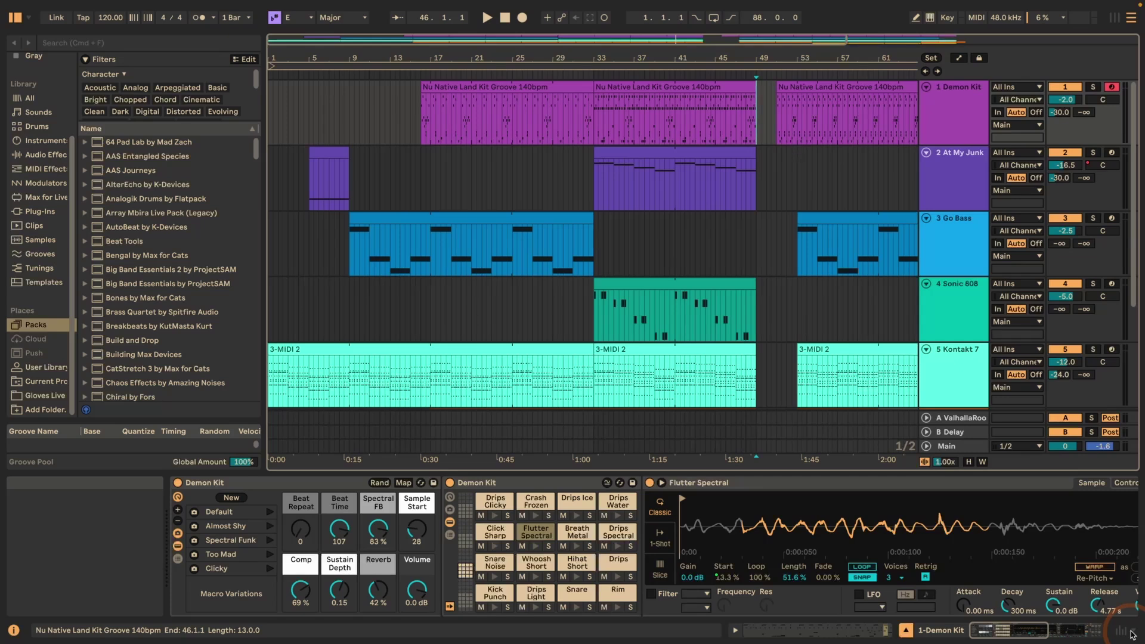
Step: Place the insert mark at bar 49 across all track lanes
left_click(755, 133)
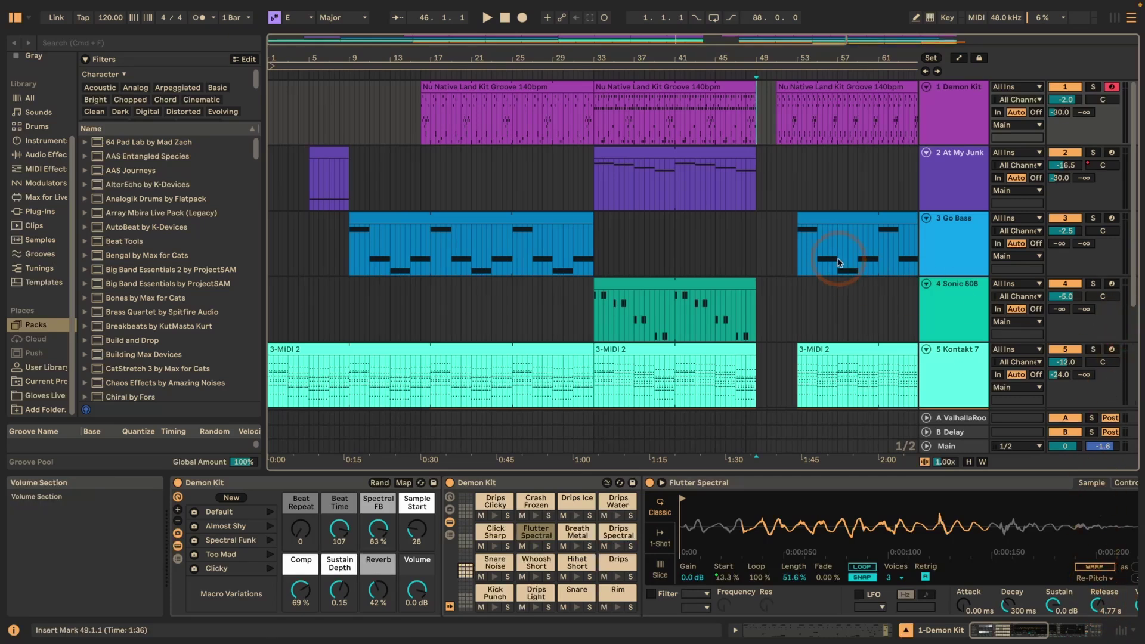
left_click(425, 115)
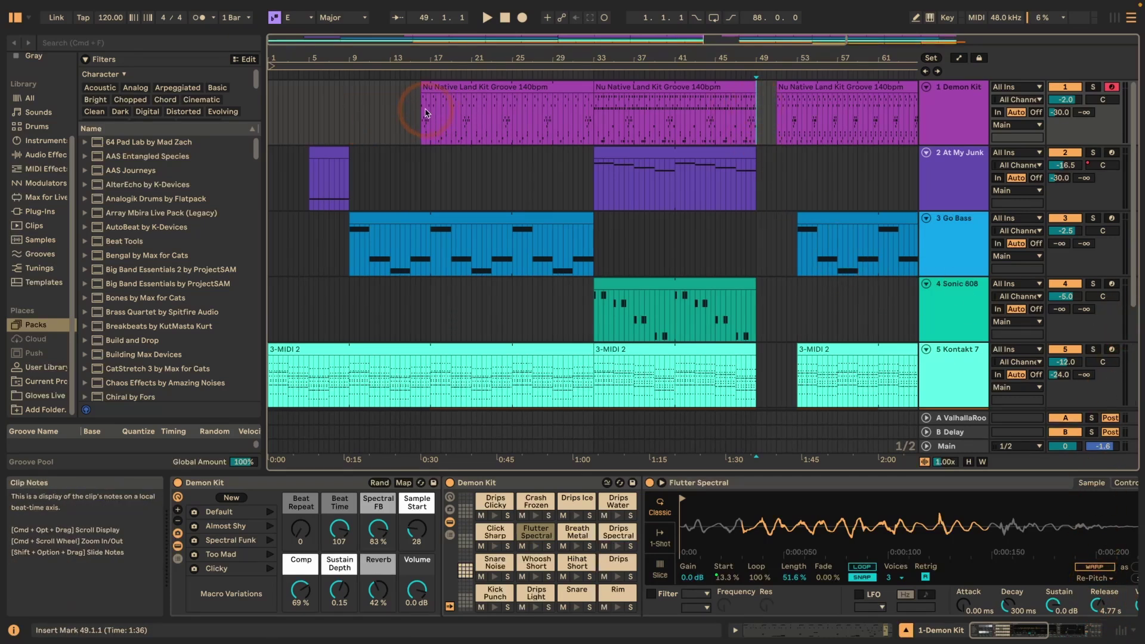
left_click(755, 106)
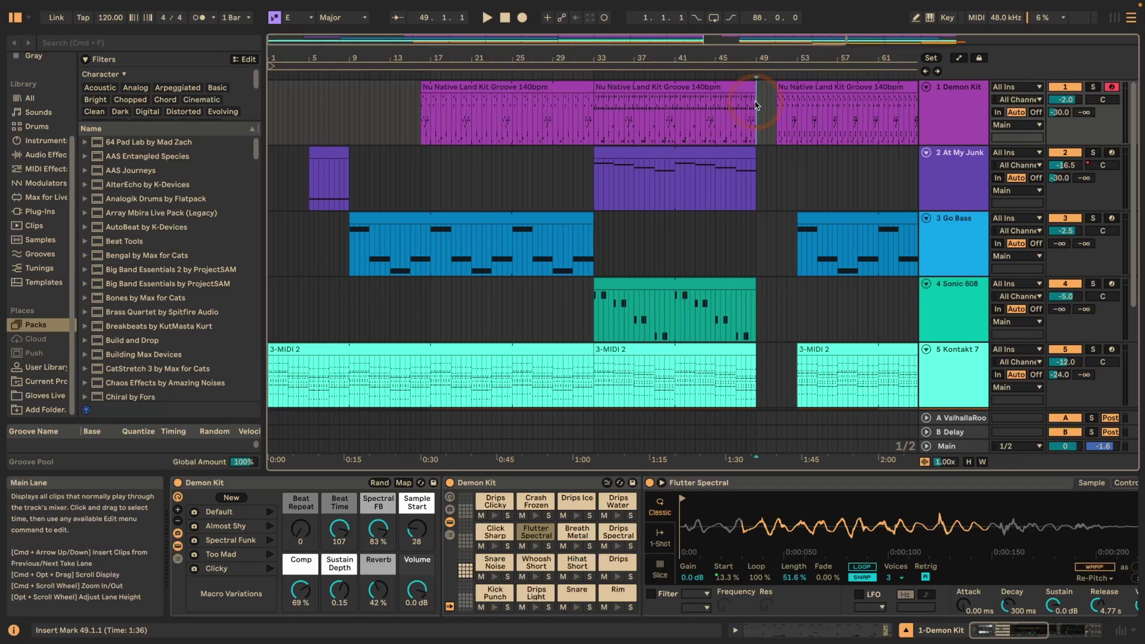
key("Return")
Step: Nudge the middle groove clip's end back and forth, settling it at 47.3.1 (14.2.0 long)
key("alt+shift+Left")
key("alt+shift+Left")
key("alt+shift+Left")
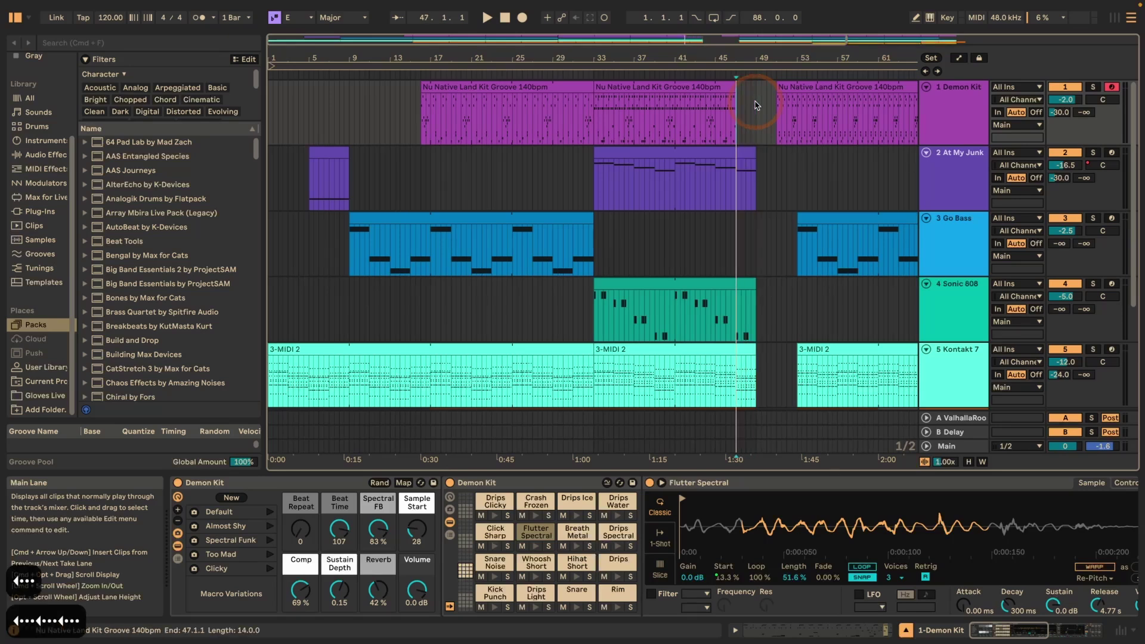
key("alt+shift+Left")
key("alt+shift+Left")
key("alt+shift+Left")
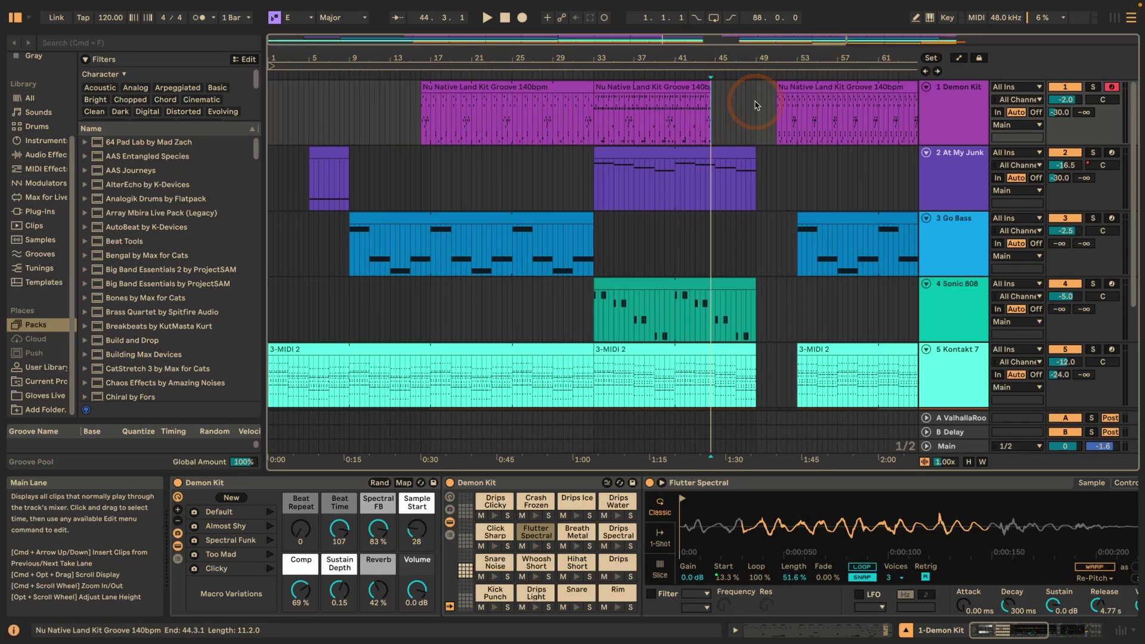
key("alt+shift+Right")
key("alt+shift+Right")
key("alt+shift+Right")
key("alt+shift+Right")
key("alt+shift+Right")
key("alt+shift+Right")
key("alt+shift+Right")
key("alt+shift+Right")
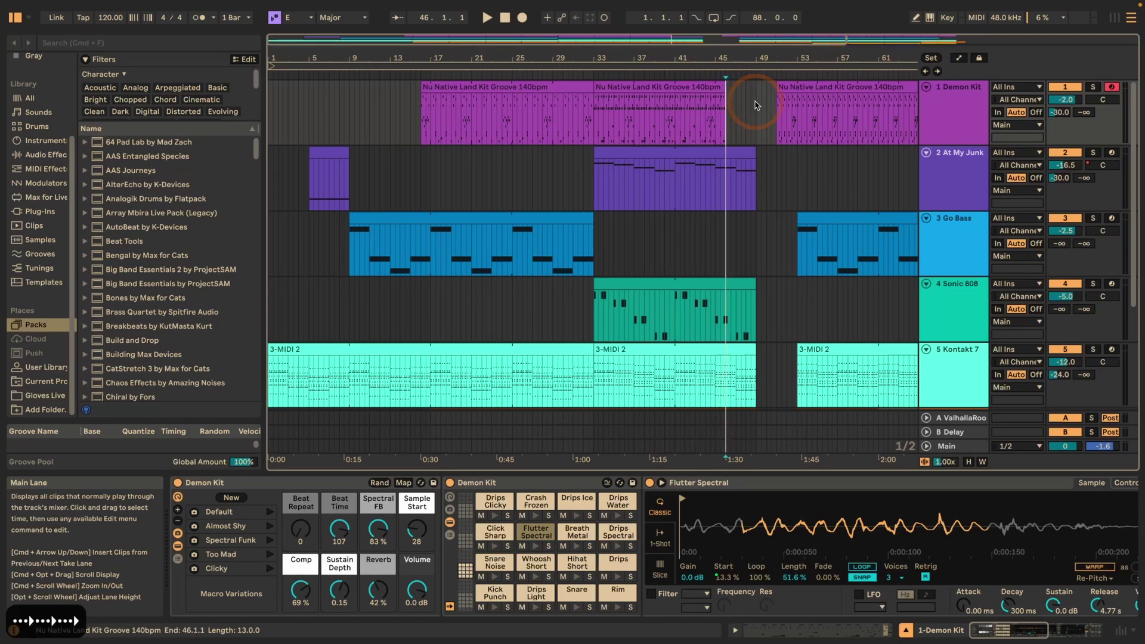
key("alt+shift+Right")
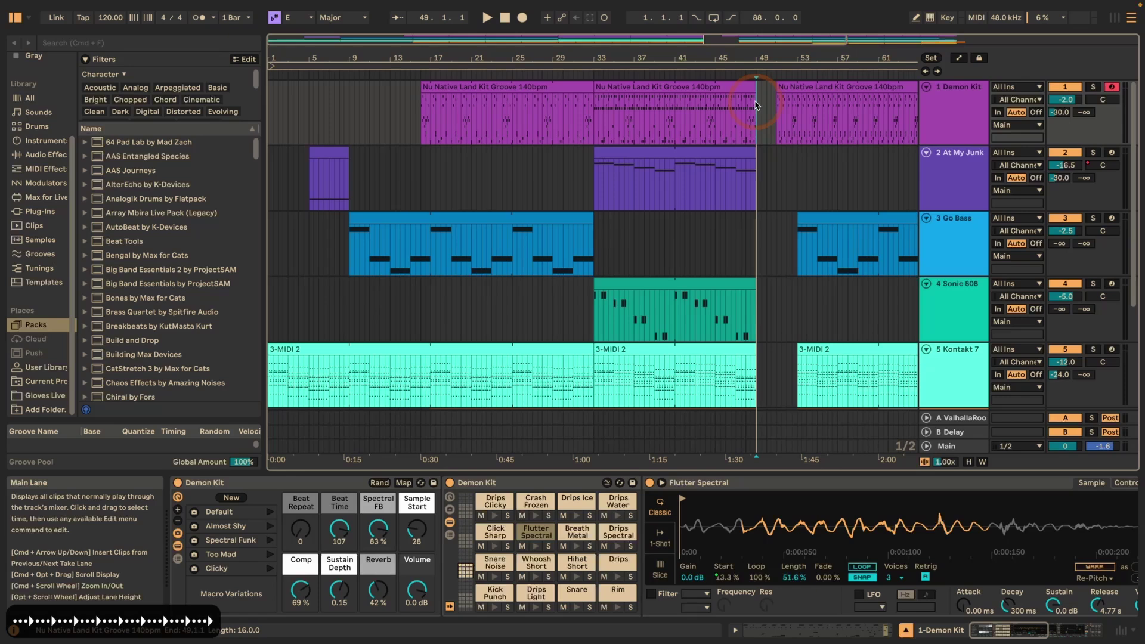
key("alt+shift+Left")
key("alt+shift+Left")
key("alt+shift+Left")
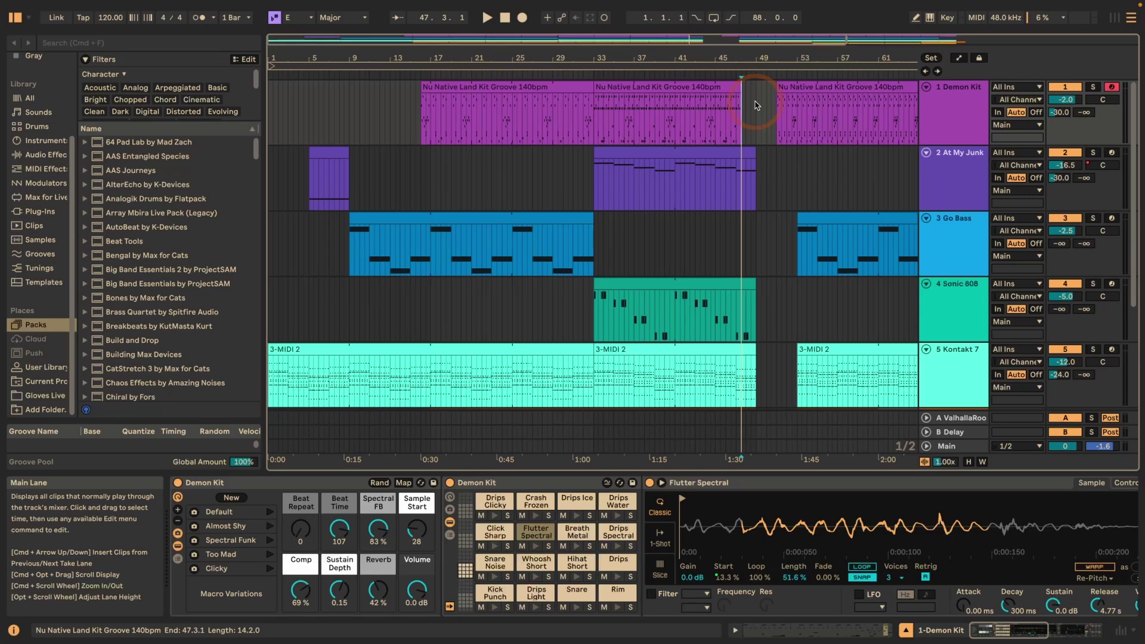
key("super+z")
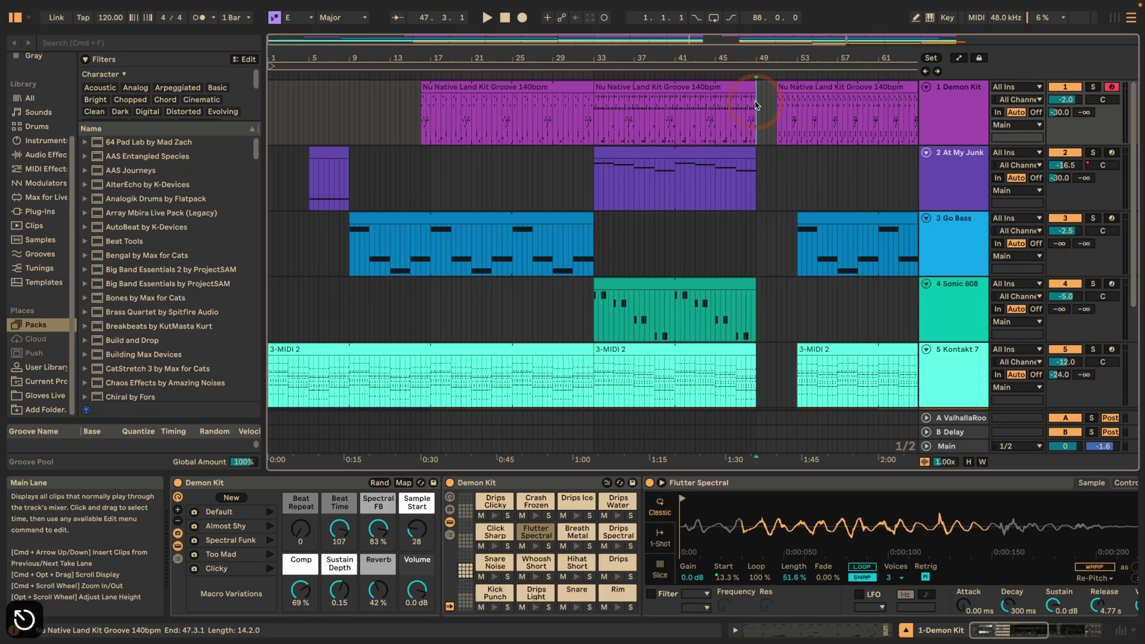
key("Return")
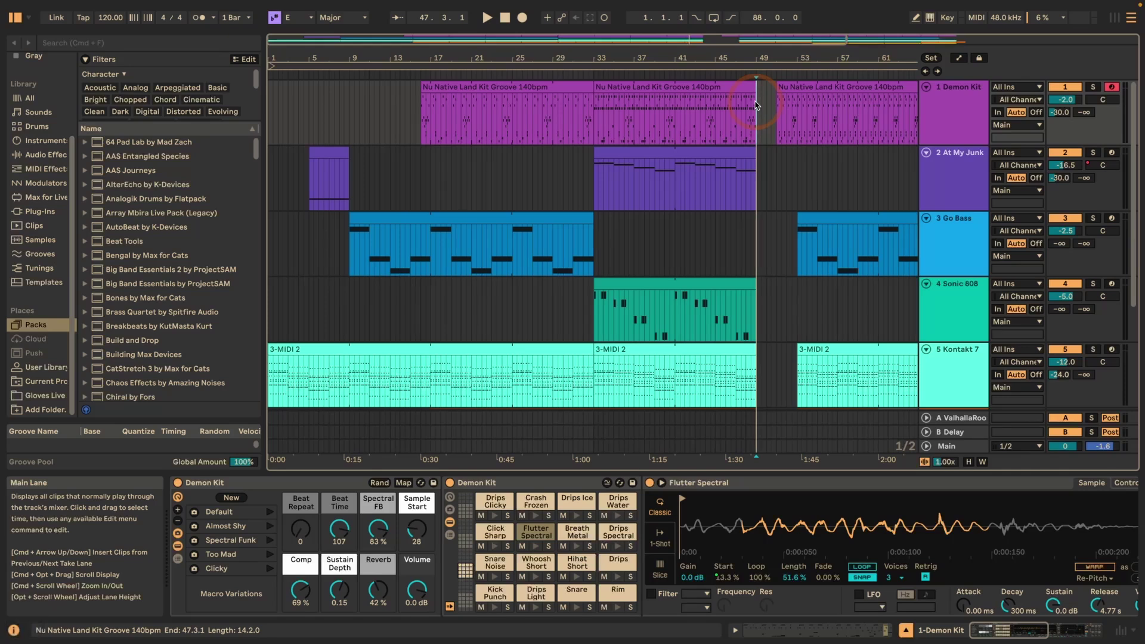
key("Left")
key("Left")
key("Left")
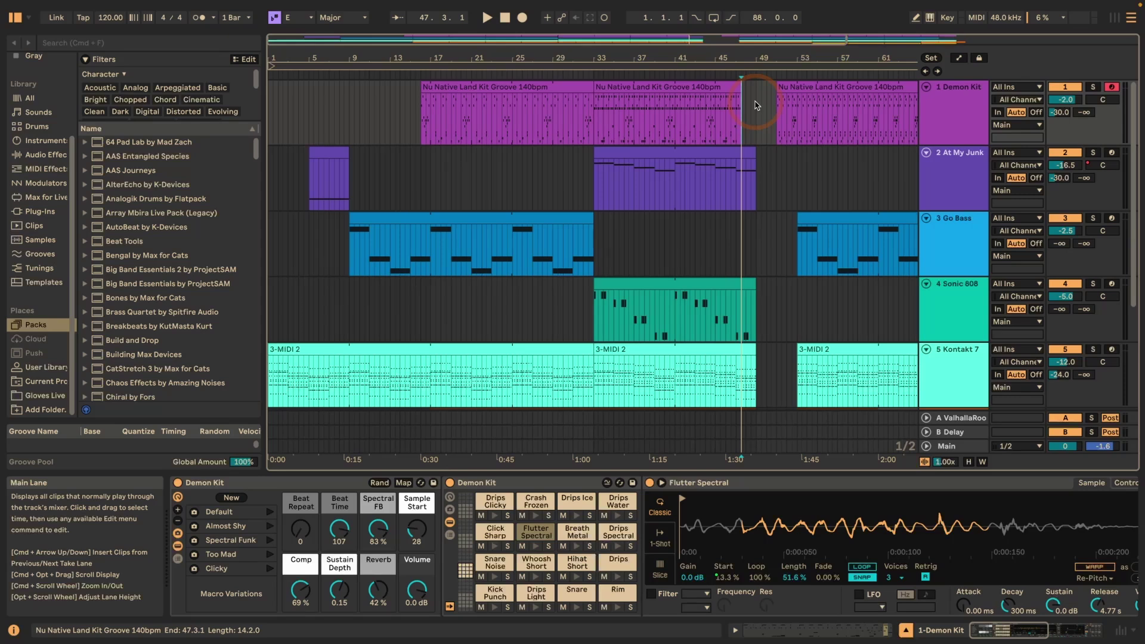
key("Return")
Step: Play from the At My Junk clip at bar 33, move the start marker to the playhead, then stop
left_click(632, 152)
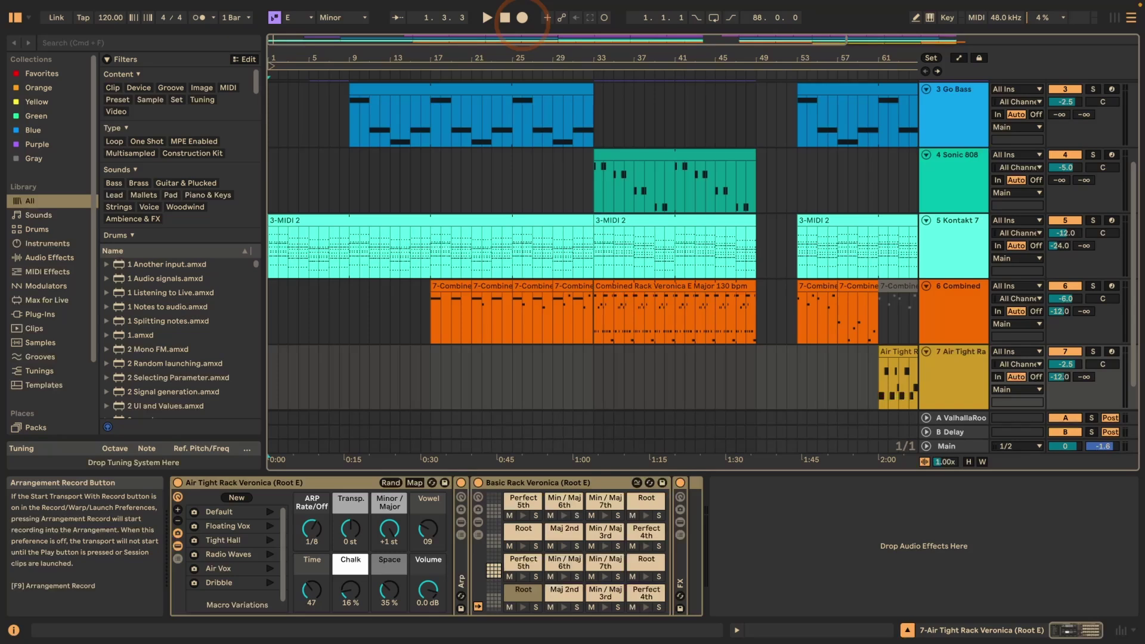
key("space")
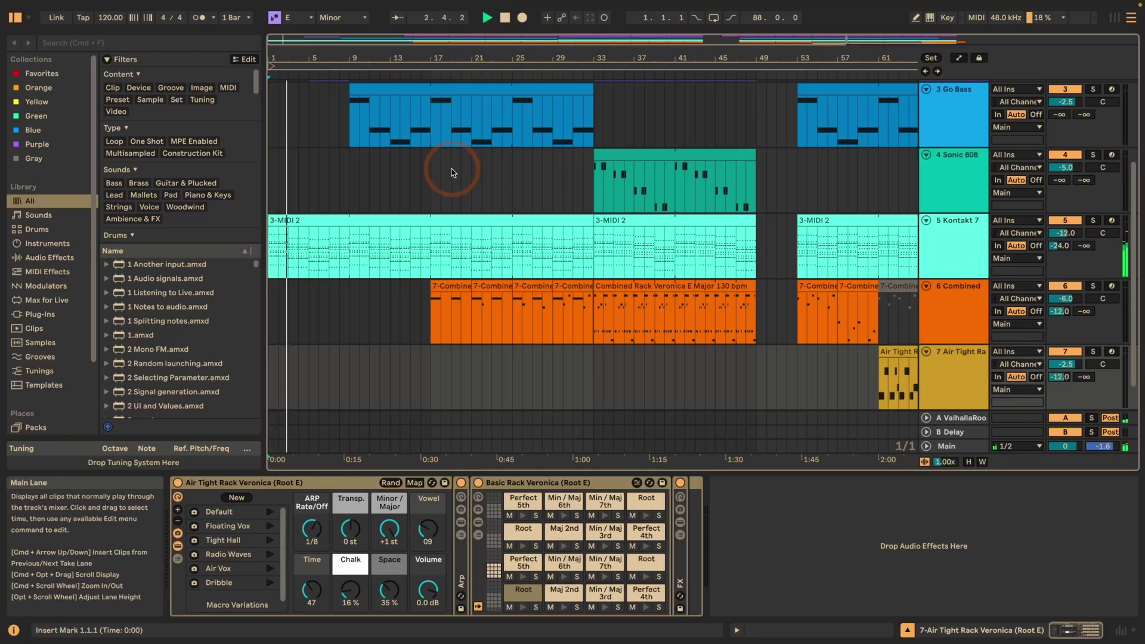
key("shift+super+space")
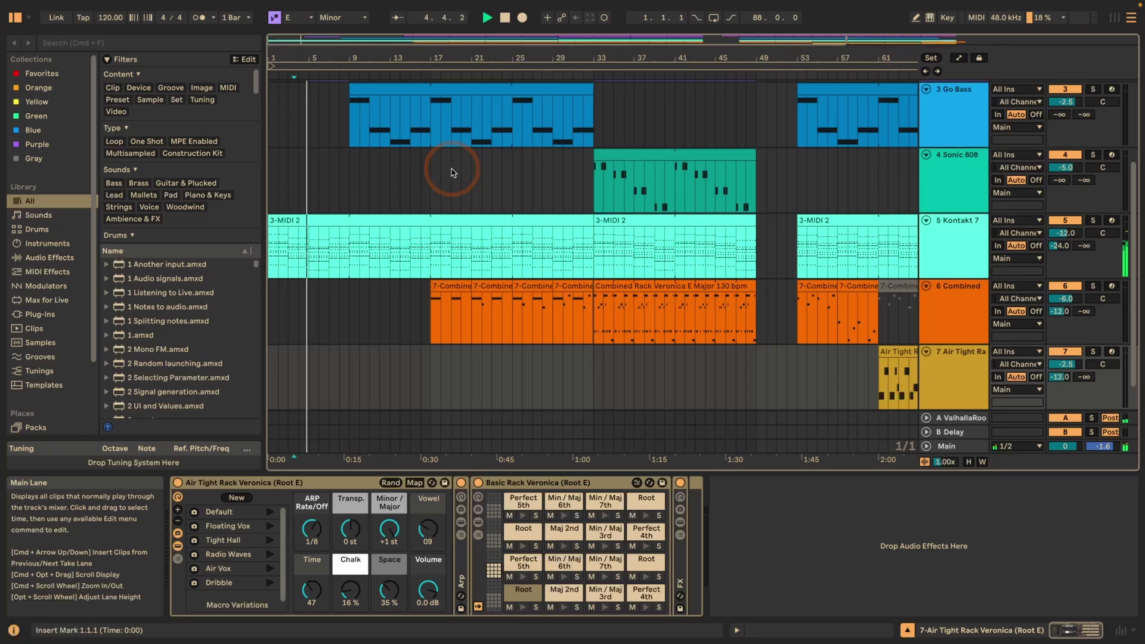
key("shift+super+space")
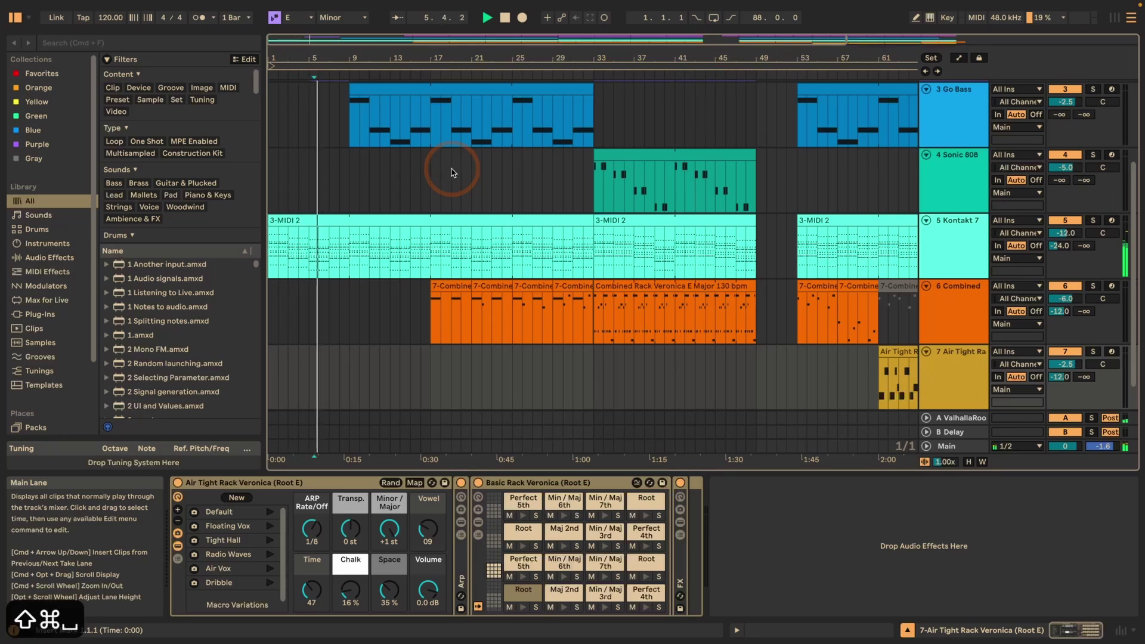
key("space")
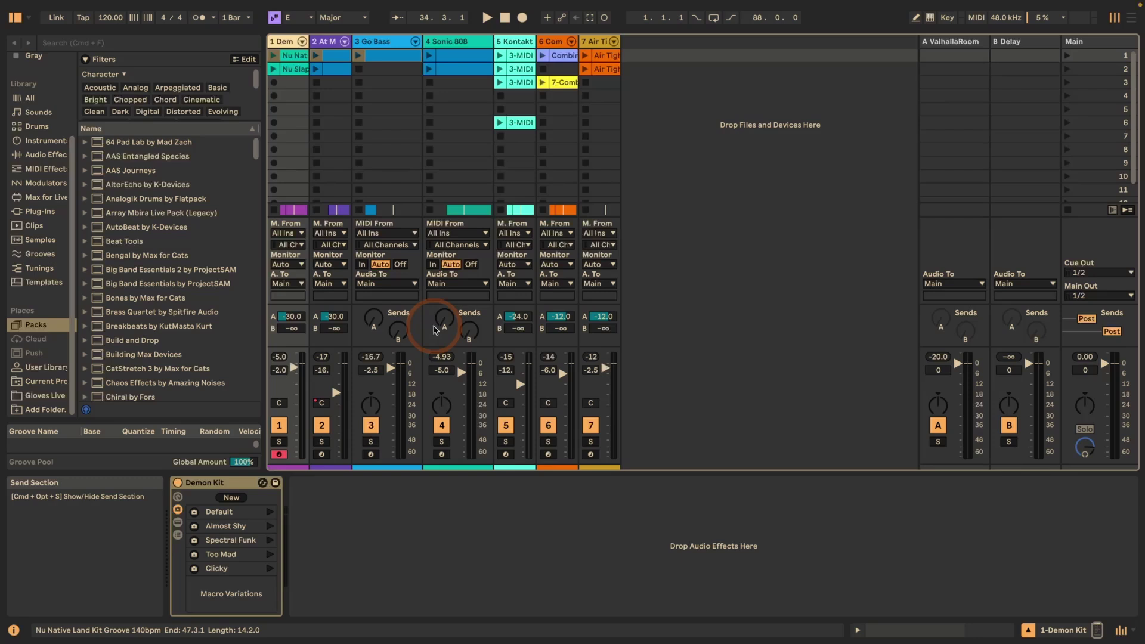
scroll(739, 119, "down", 1)
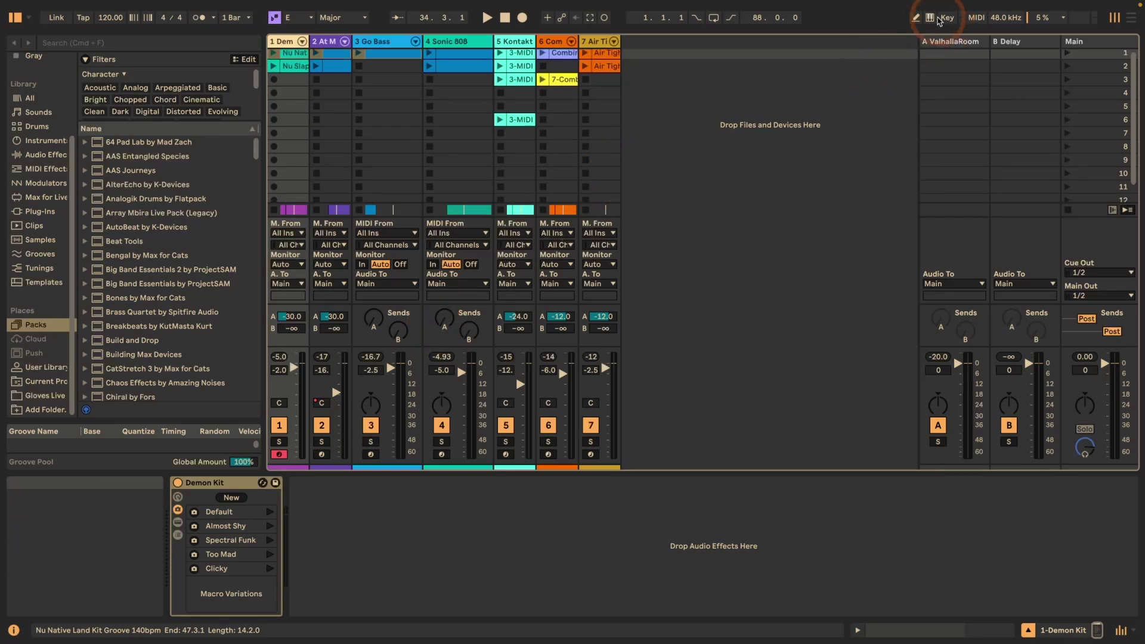
left_click(929, 19)
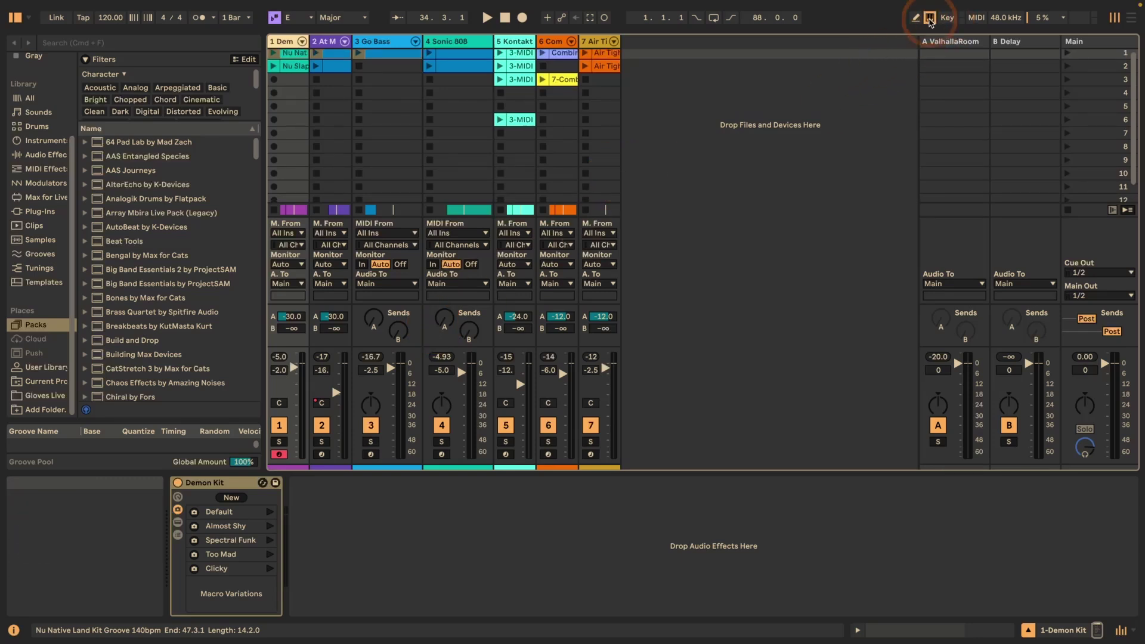
key("m")
key("m")
key("s")
mouse_move(929, 20)
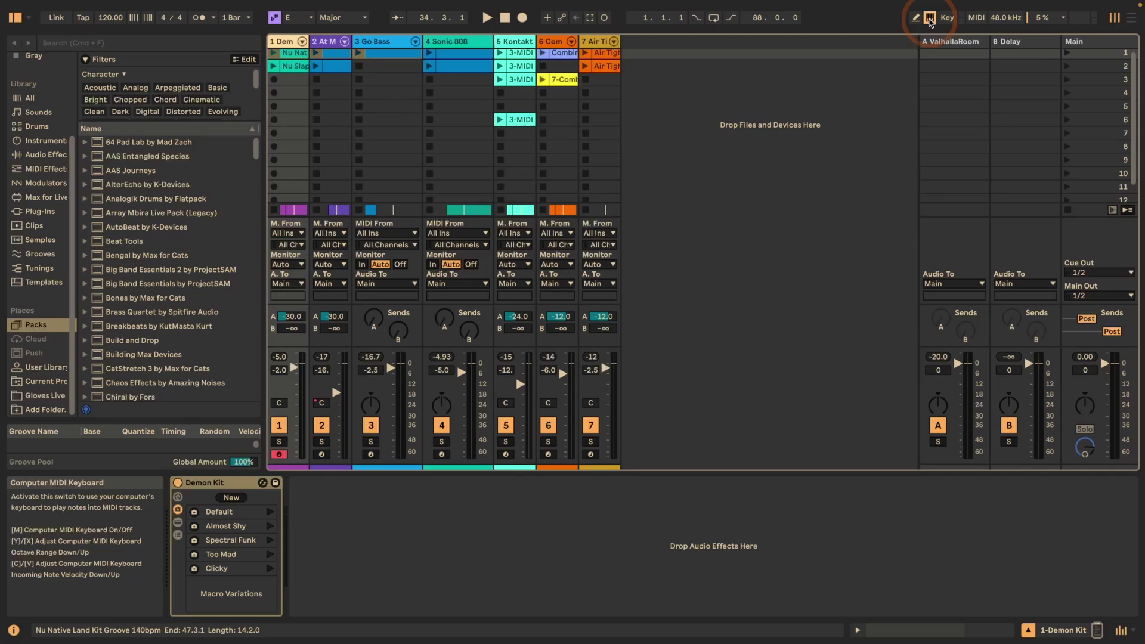
key("shift+s")
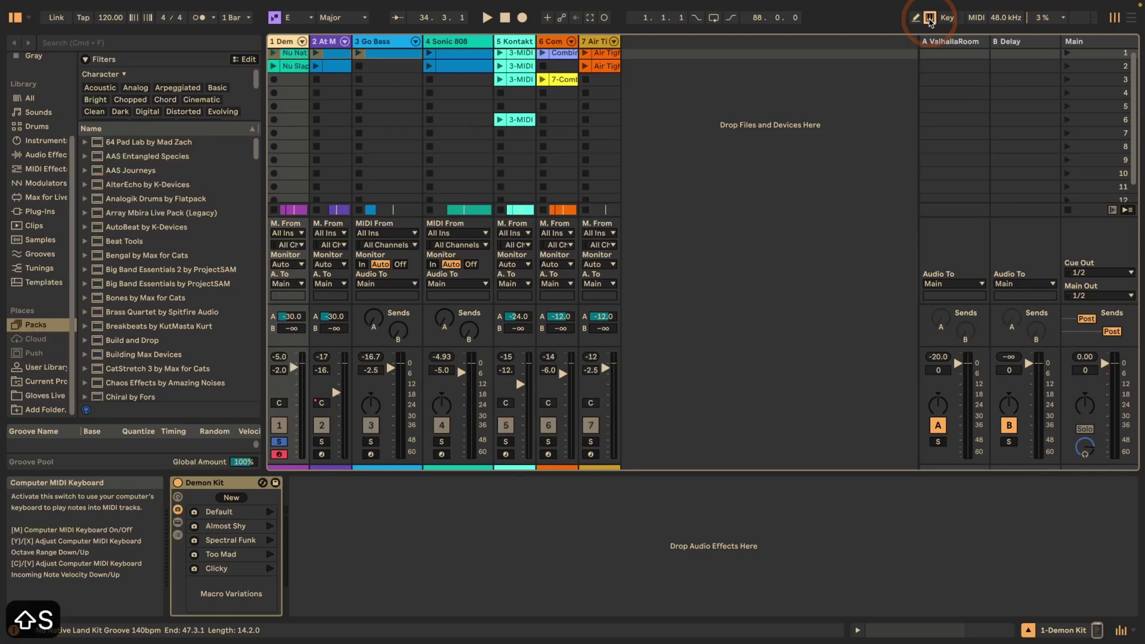
key("shift+s")
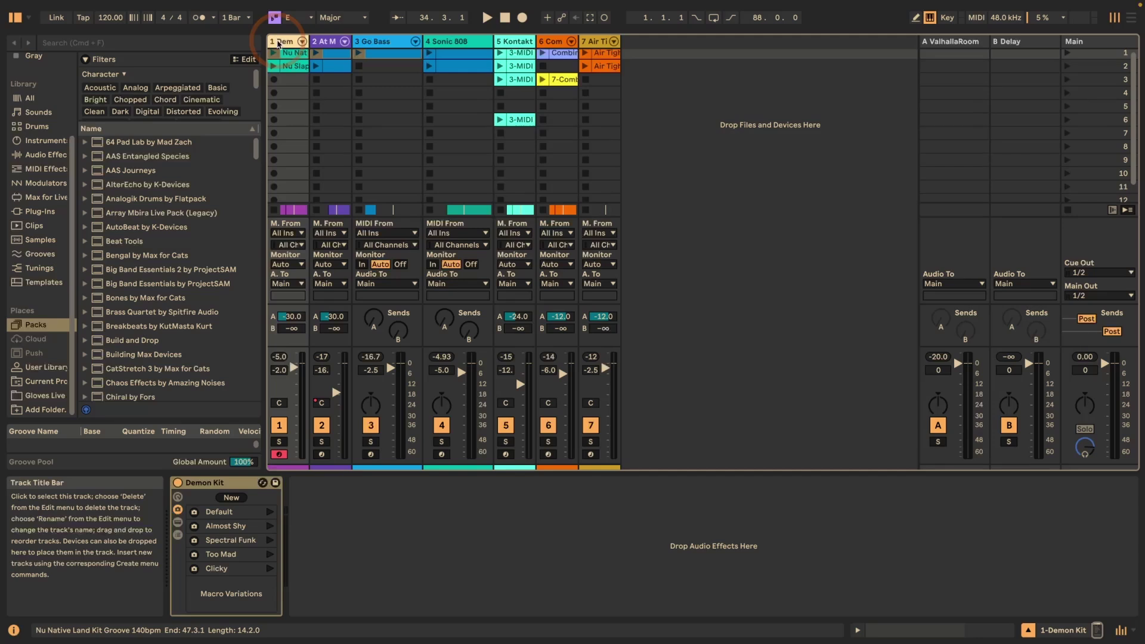
Step: Freeze the whole arrangement, select track 1's empty scene 3 slot, and switch to Arrangement view
key("alt+shift+super+f")
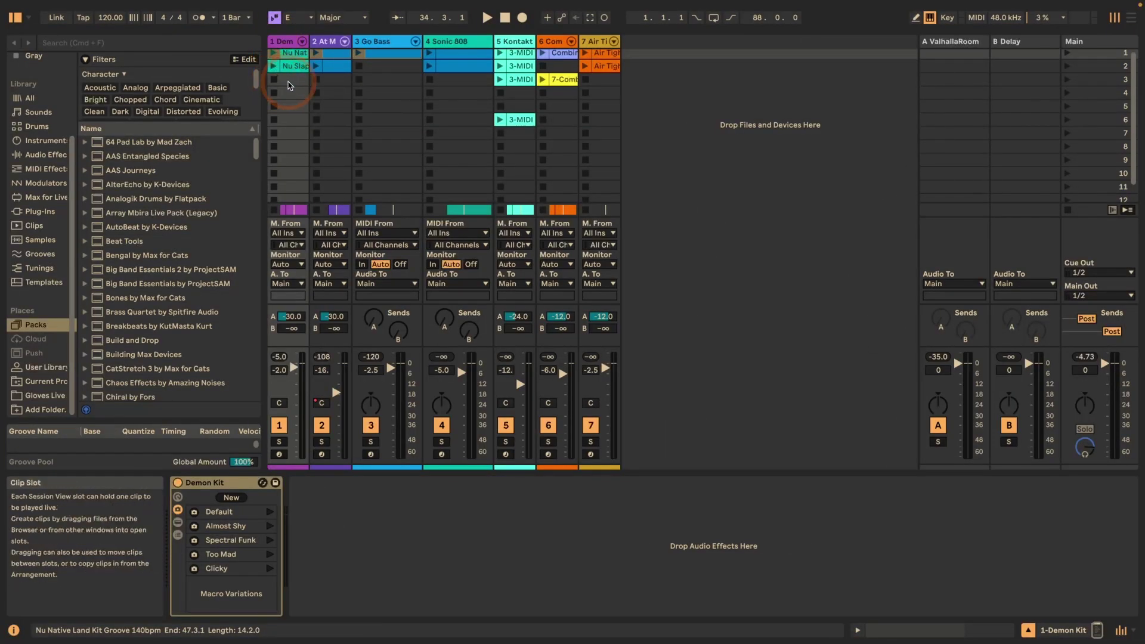
left_click(290, 83)
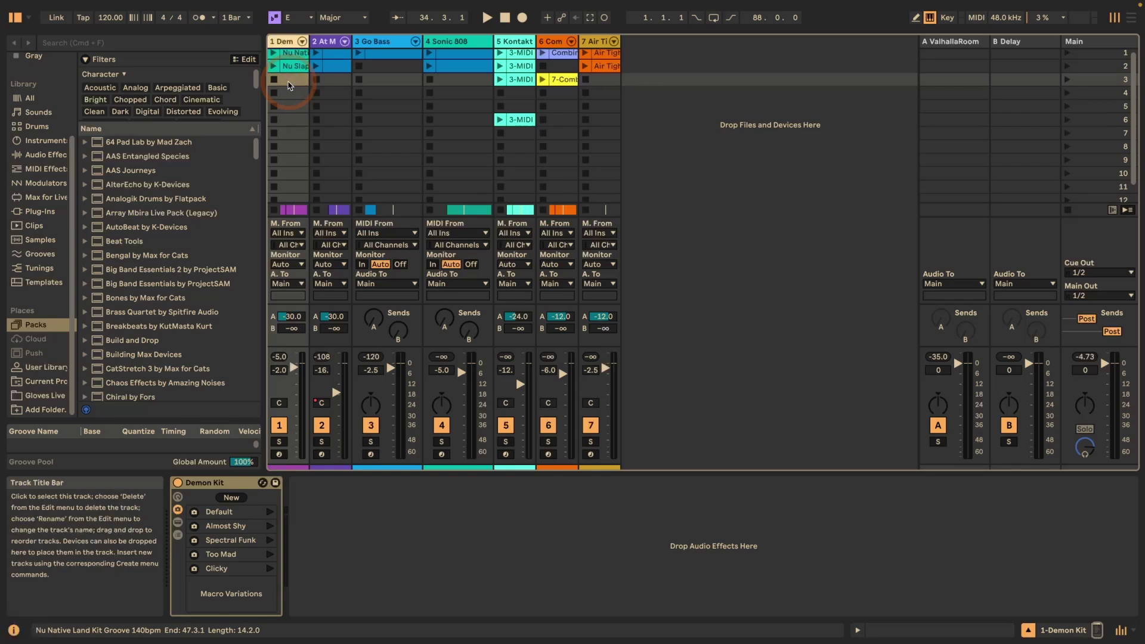
key("Tab")
left_click(441, 307)
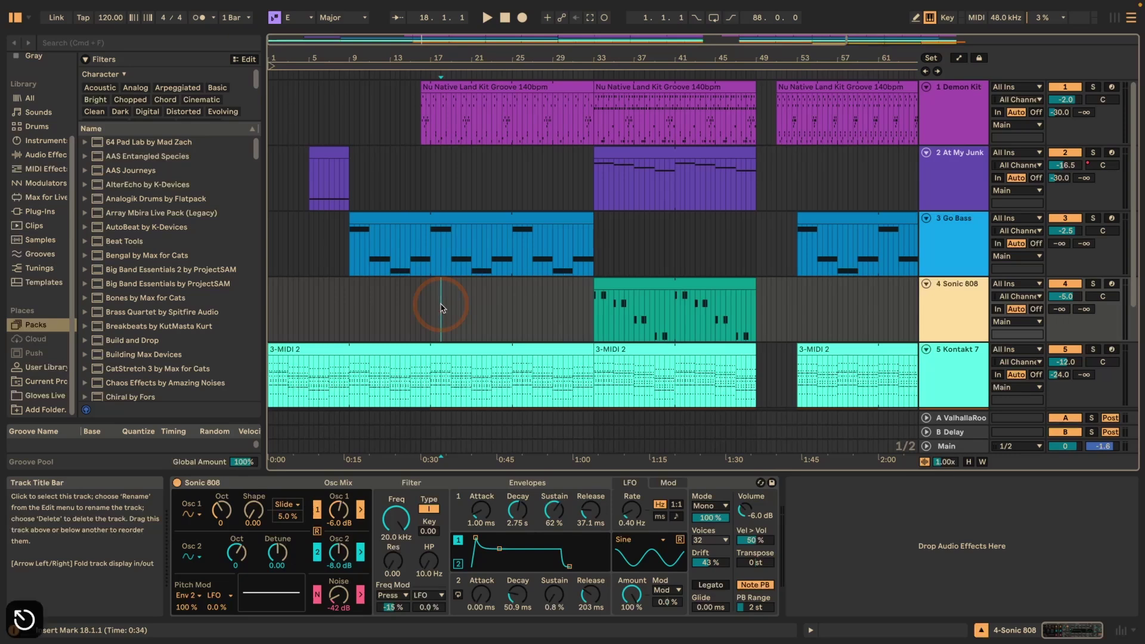
key("Tab")
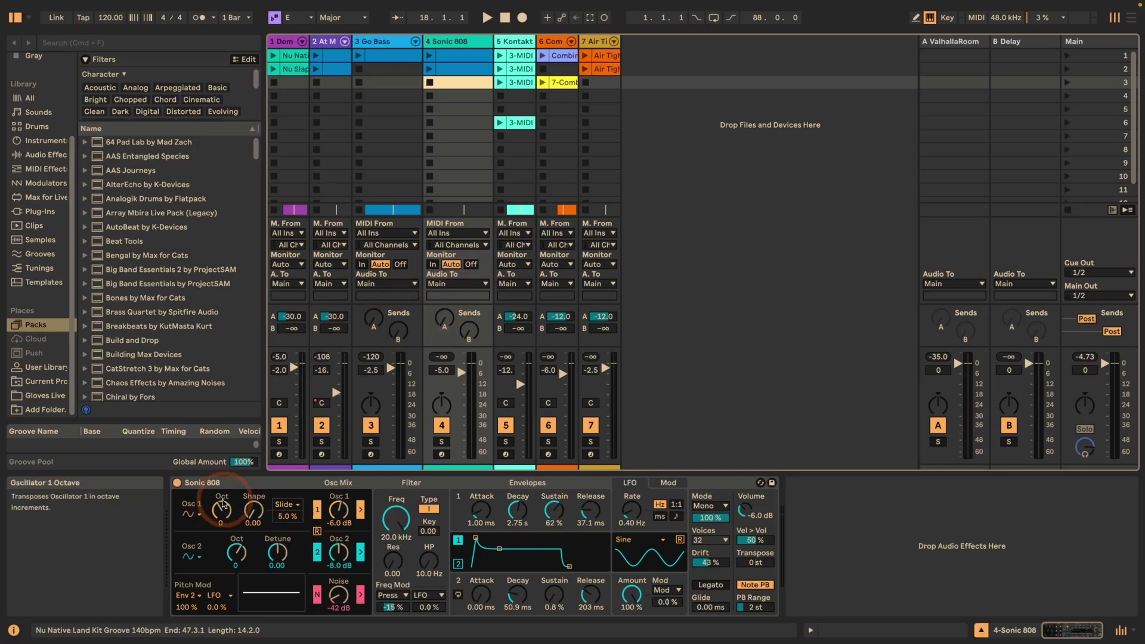
left_click(294, 372)
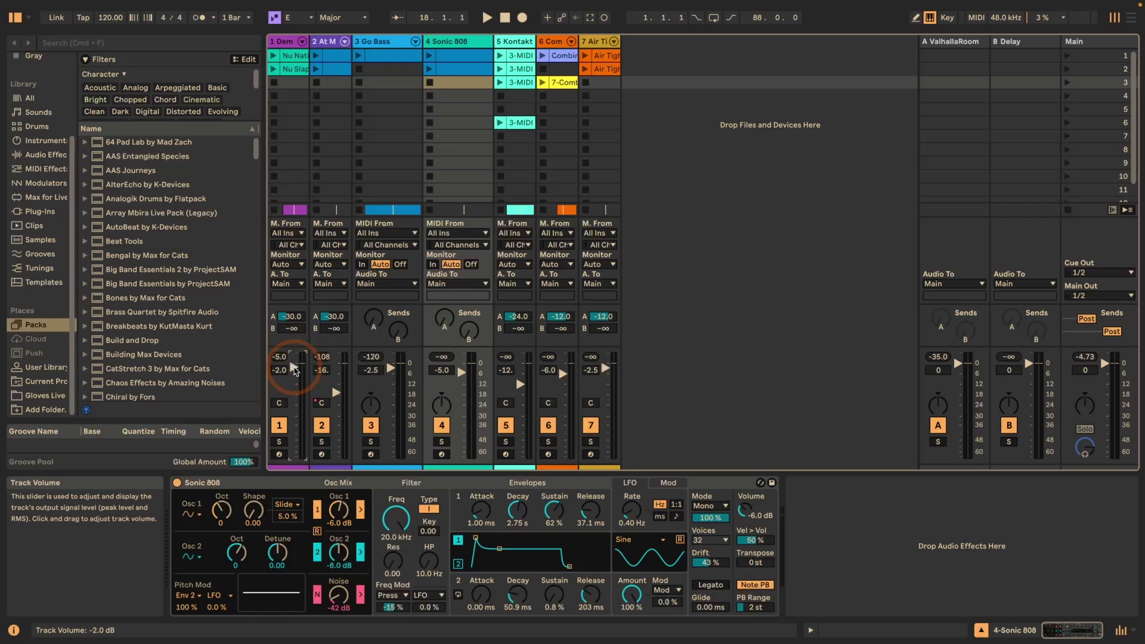
key("Left")
key("Left")
key("Left")
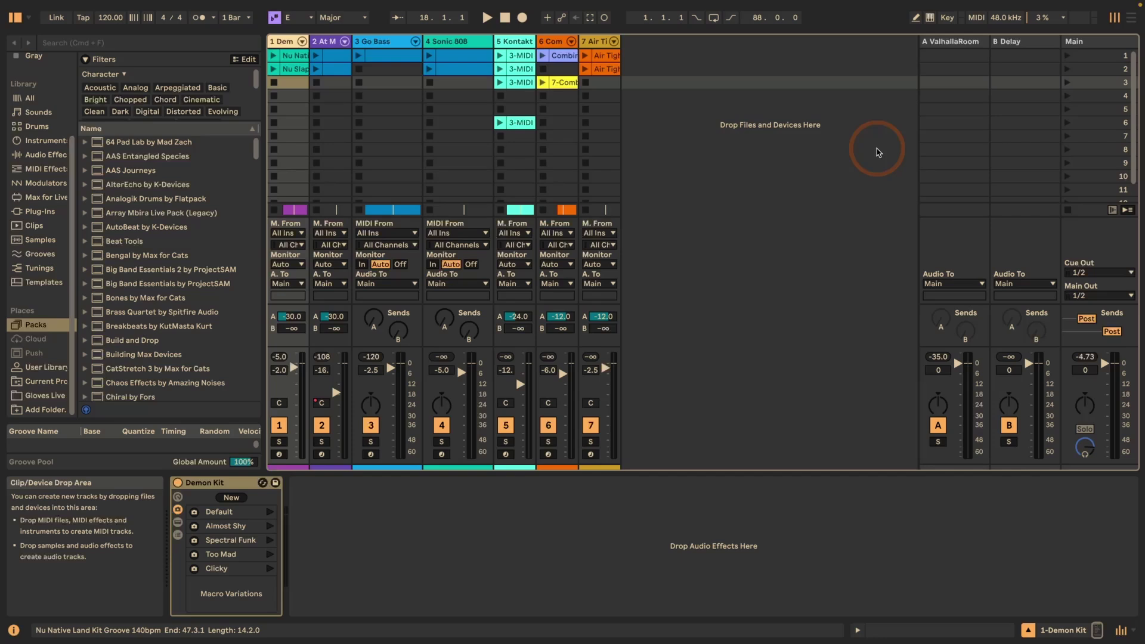
Step: Solo and unsolo the Demon Kit track twice with S, then switch to Arrangement view
key("s")
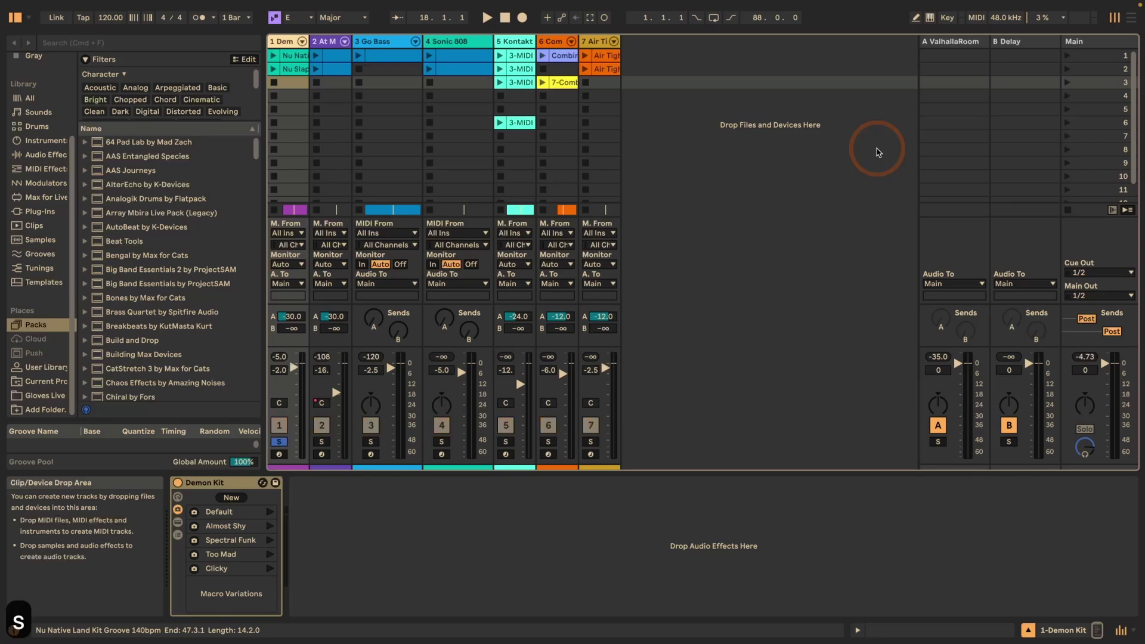
key("s")
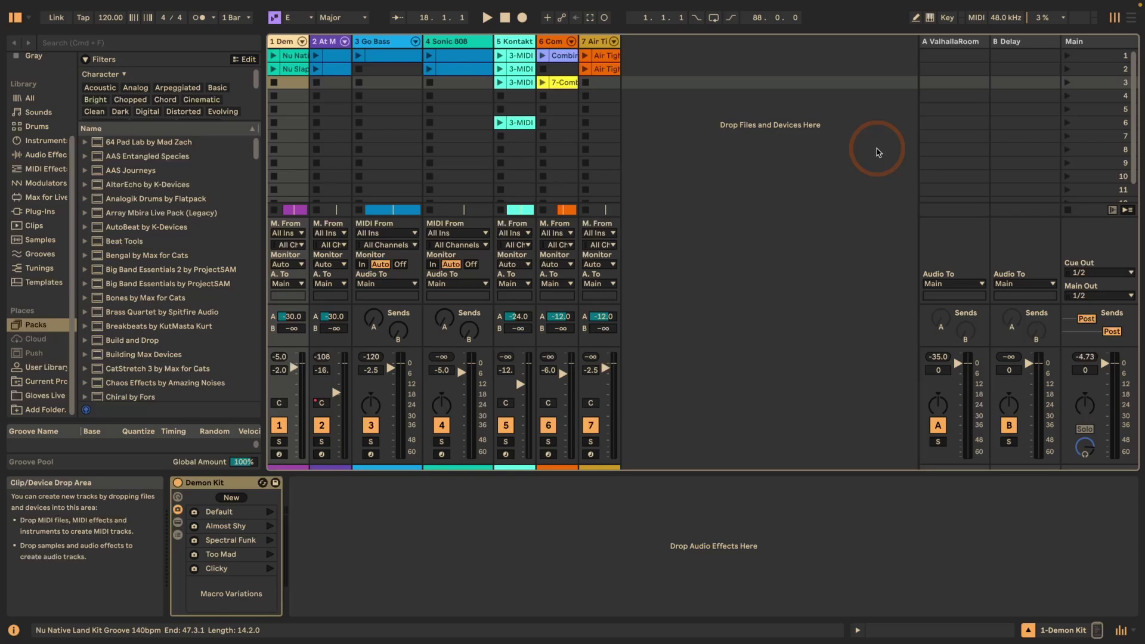
key("s")
key("s")
key("s")
key("s")
key("s")
key("s")
key("s")
key("s")
key("s")
key("s")
key("s")
key("s")
key("s")
key("s")
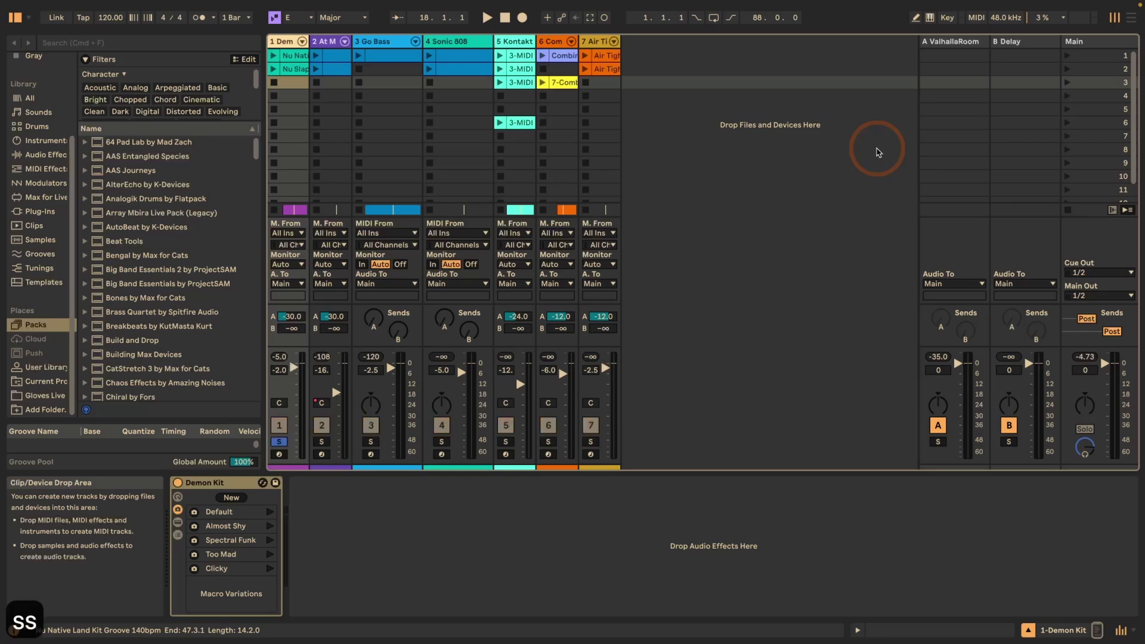
key("s")
key("s")
key("s")
key("s")
key("s")
key("s")
key("s")
key("s")
key("s")
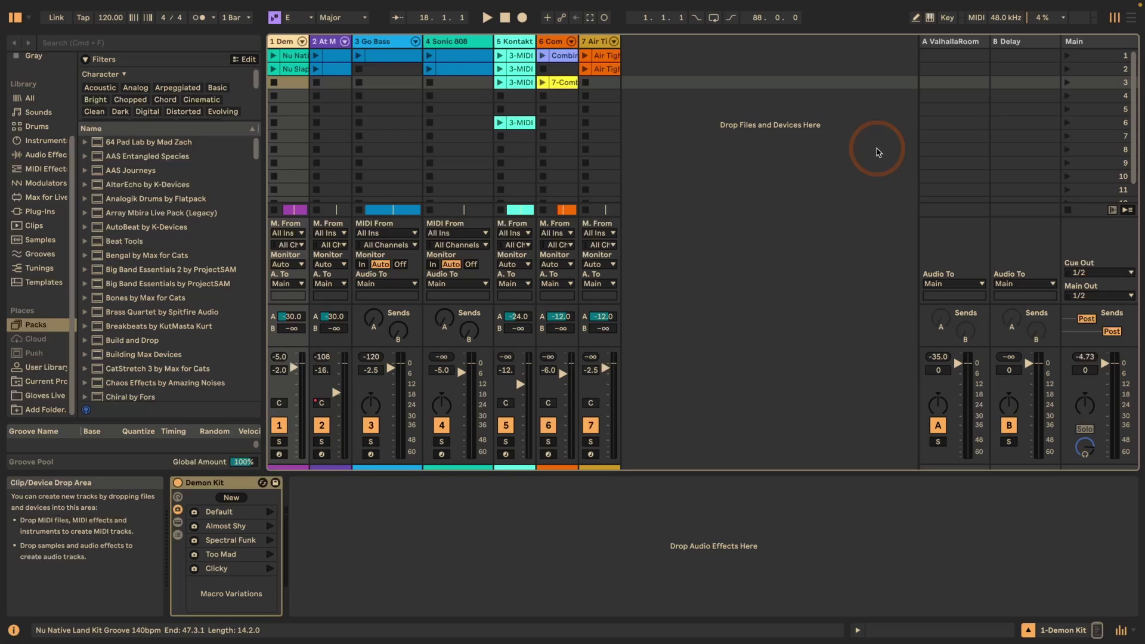
key("Tab")
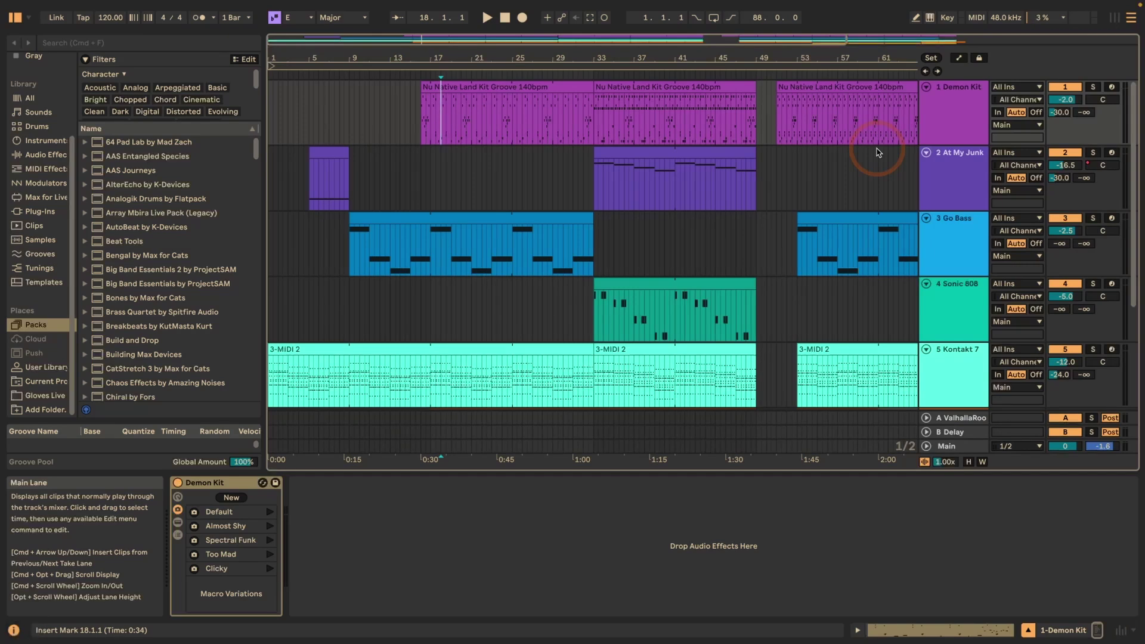
Step: Show and hide the automation lanes, then hold Draw Mode on with B
key("a")
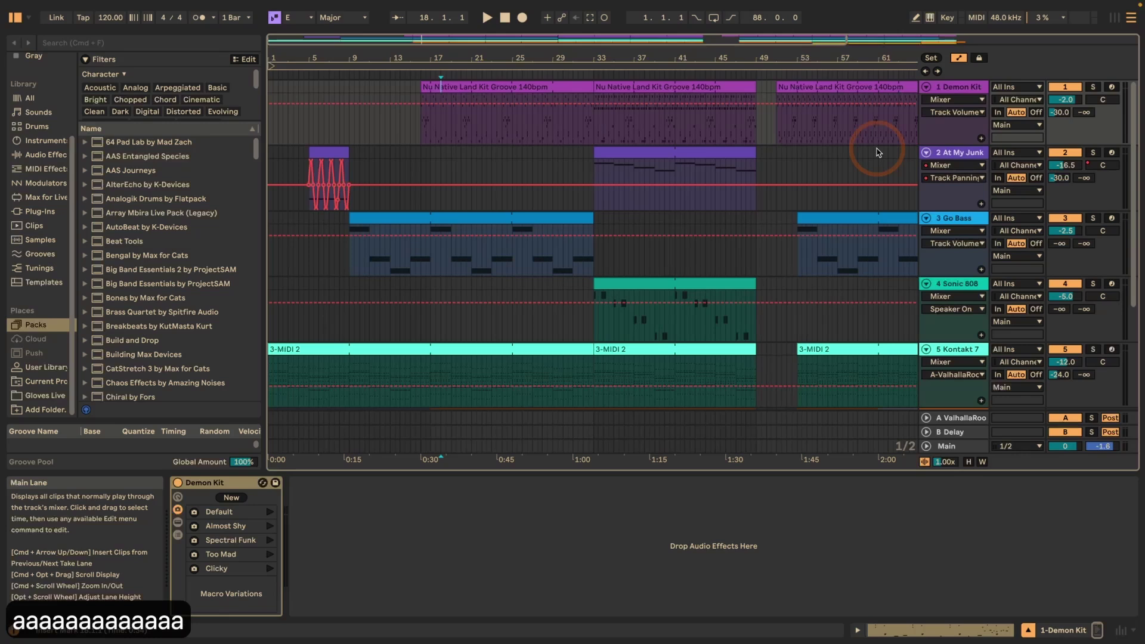
key("a")
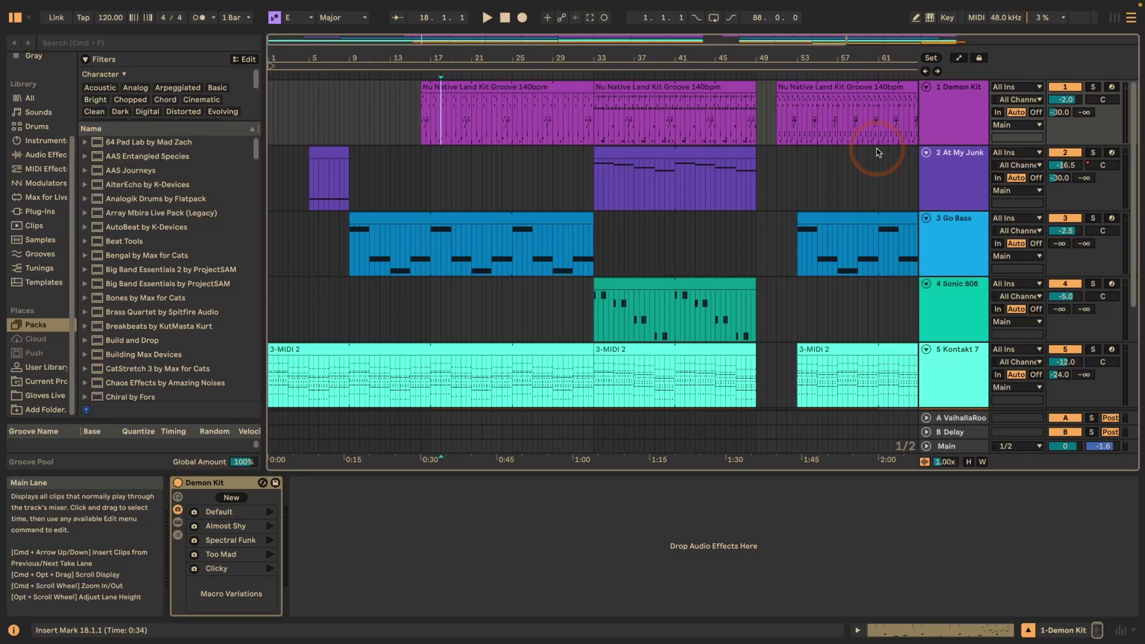
key("b")
key("b")
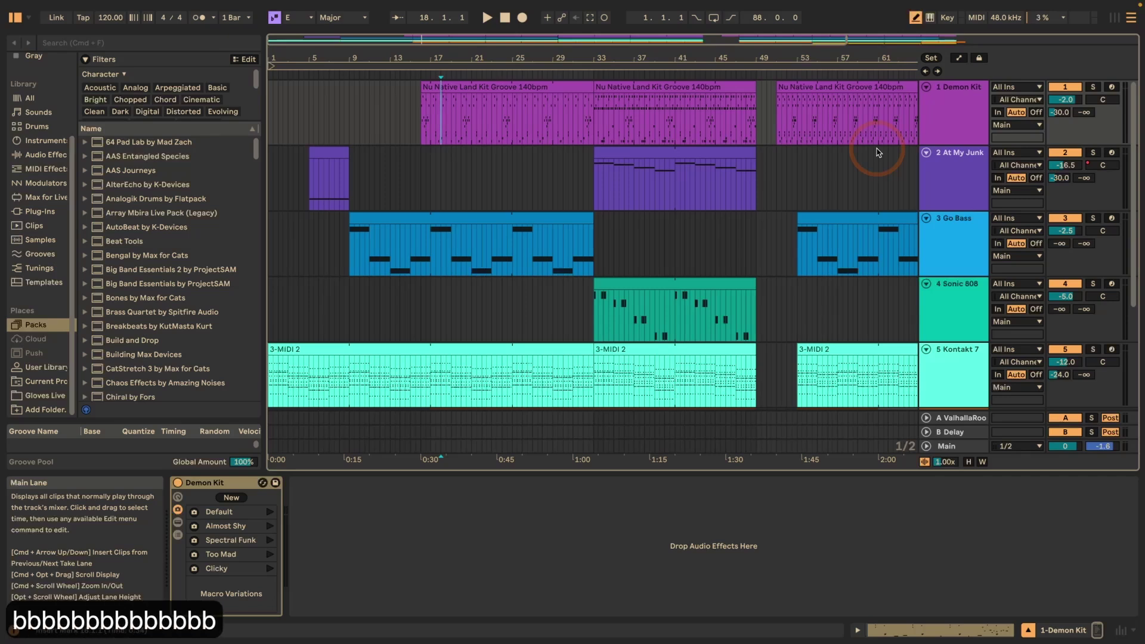
key("b")
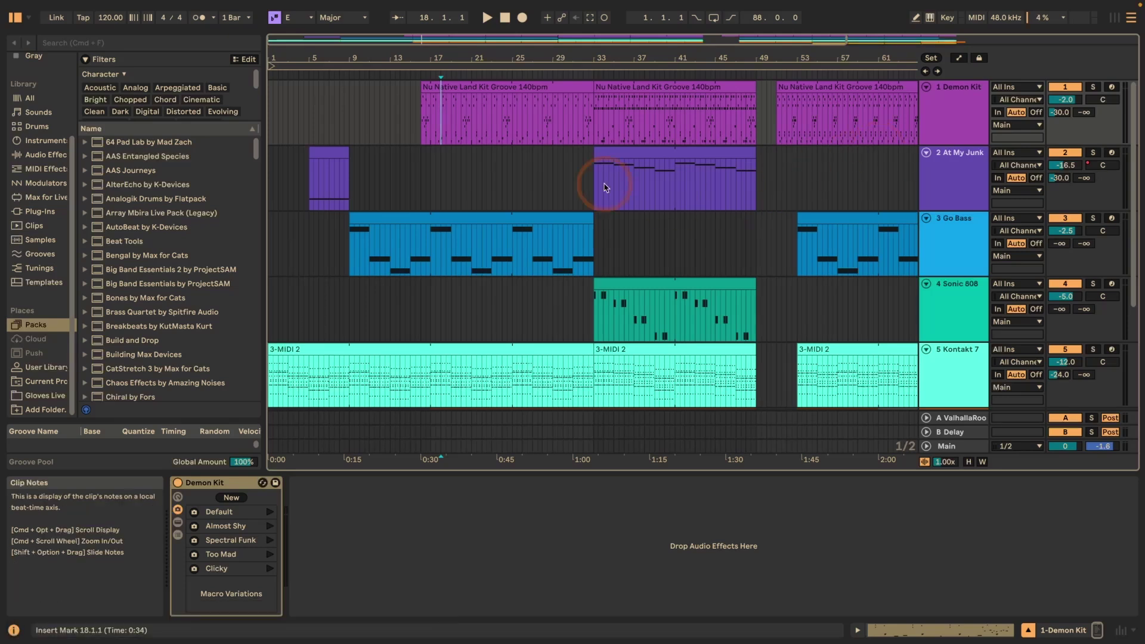
Step: Select bars 18.3 to 33.3 on At My Junk, zoom to it and back, then return to Session view
left_click(446, 173)
left_click_drag(446, 173, 598, 190)
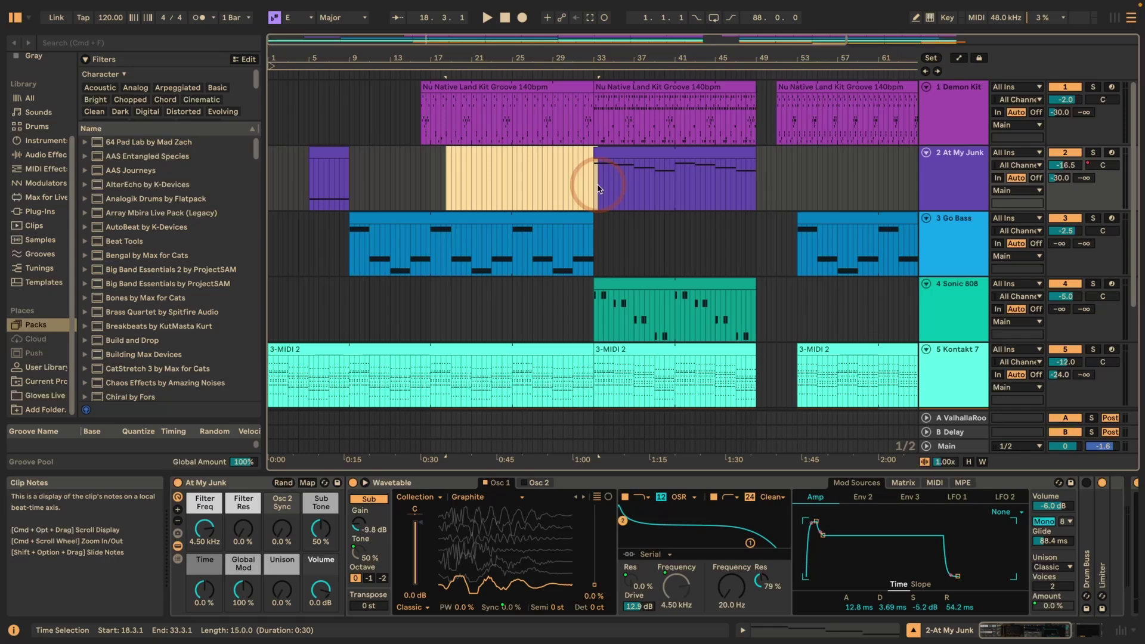
key("z")
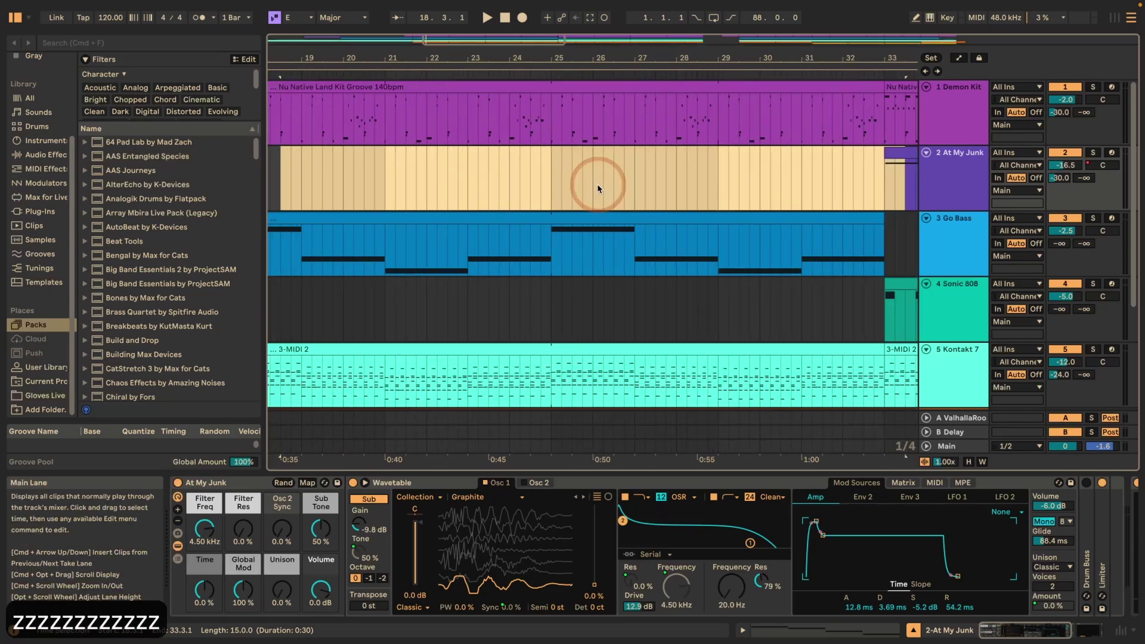
key("z")
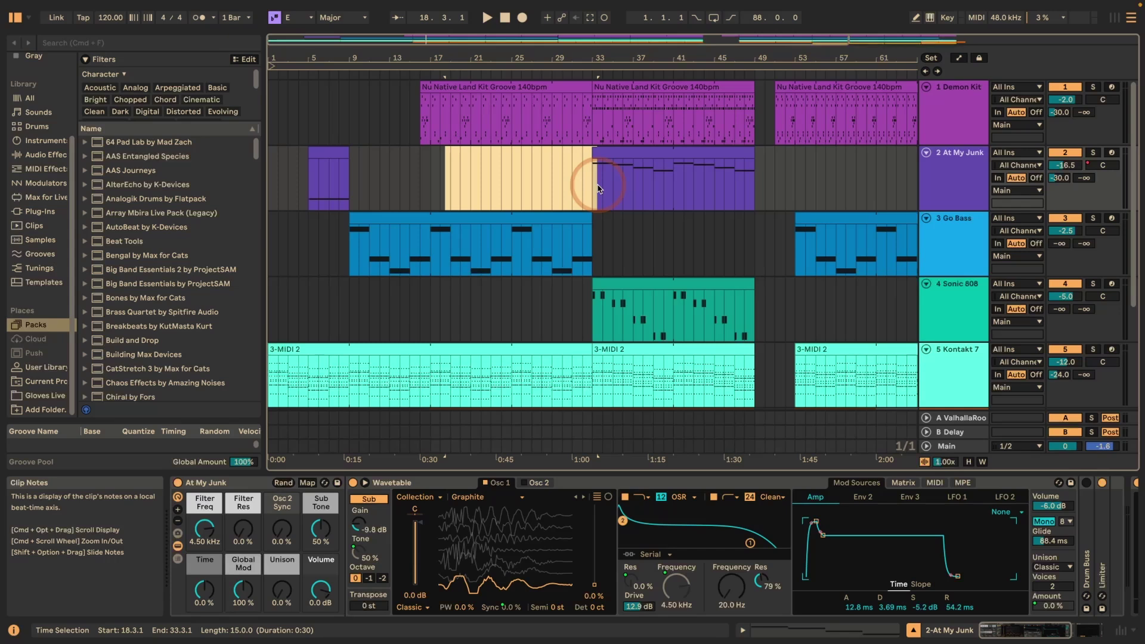
key("Tab")
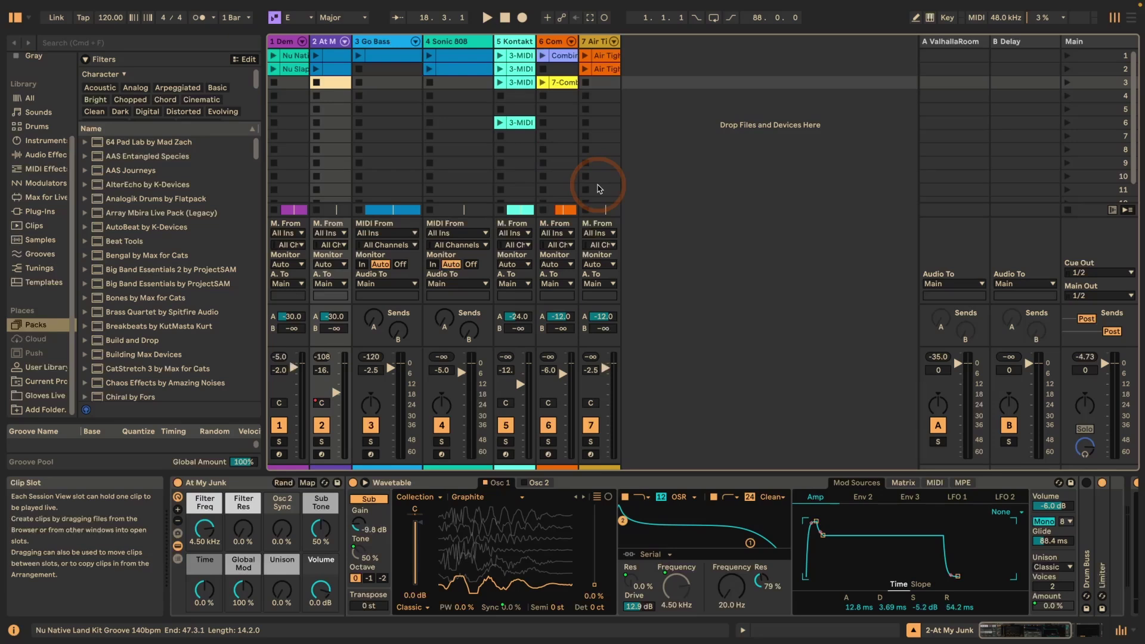
key("F1")
key("F1")
key("alt+shift+f")
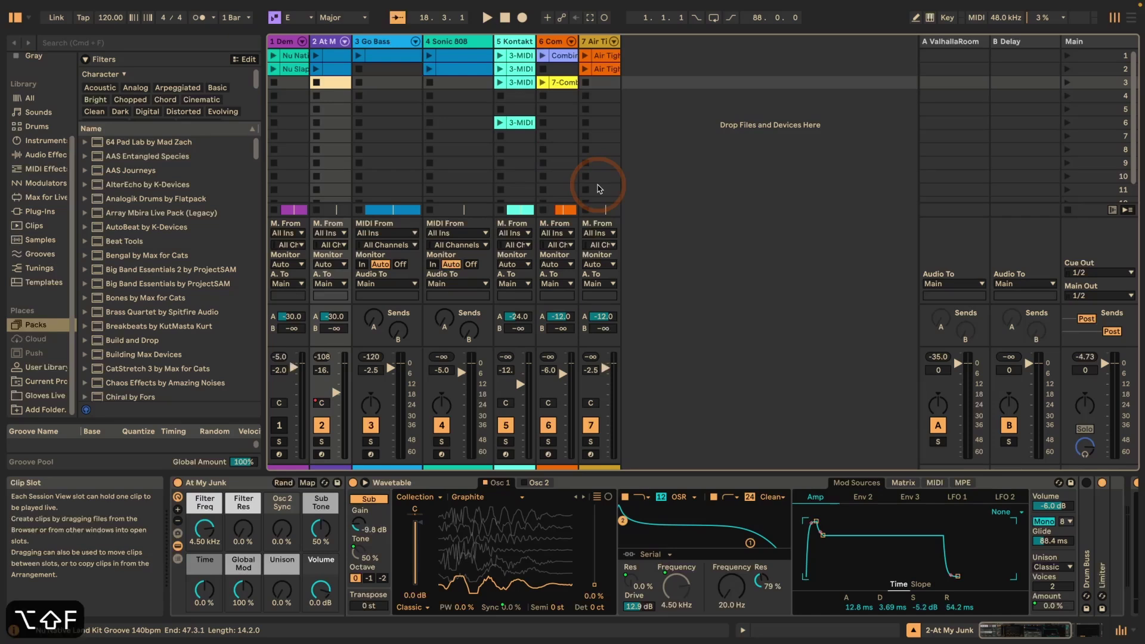
key("alt+shift+f")
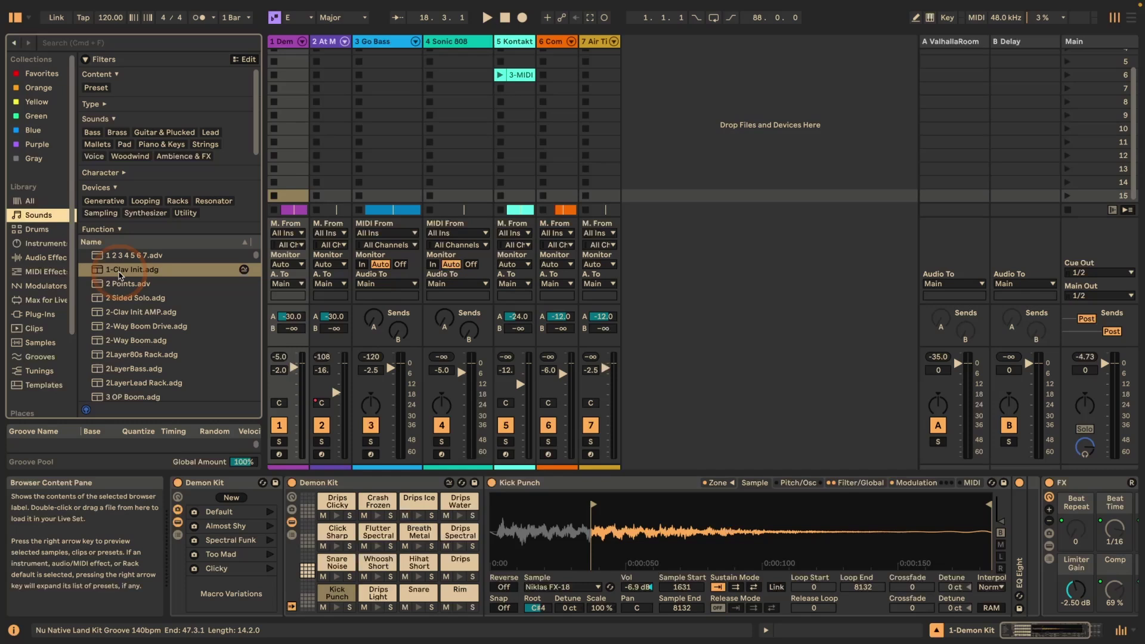
Step: Select 1-Clav Init.adg in the Sounds list and show files similar to it
left_click(152, 273)
left_click(217, 275)
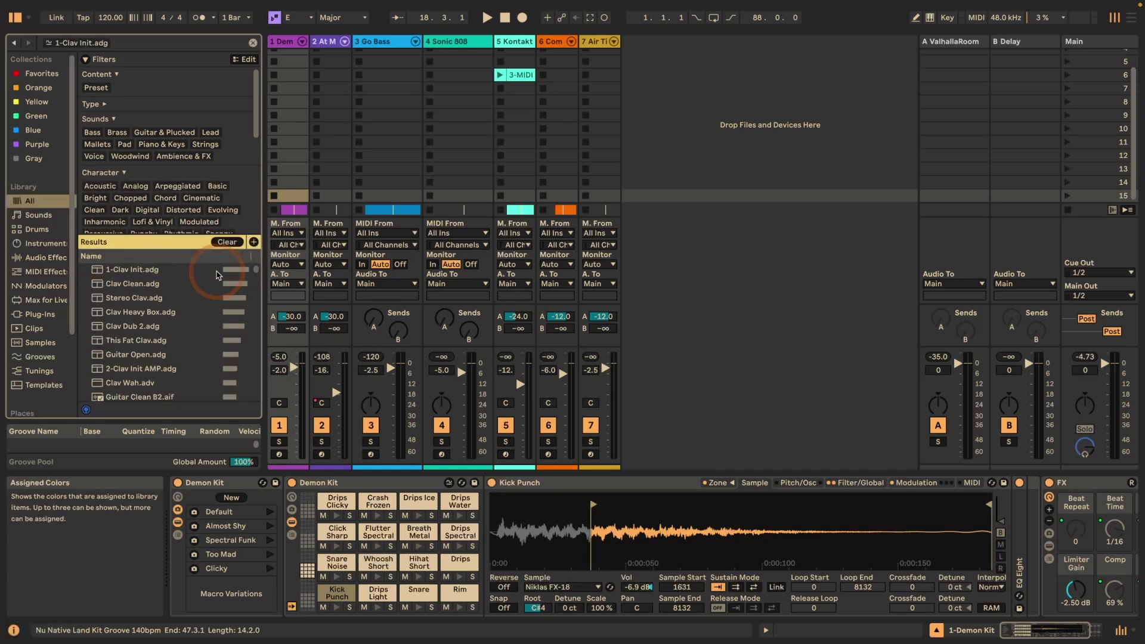
Step: Move through the results to Stereo Clav.adg, show files similar to it, then clear the results
left_click(217, 273)
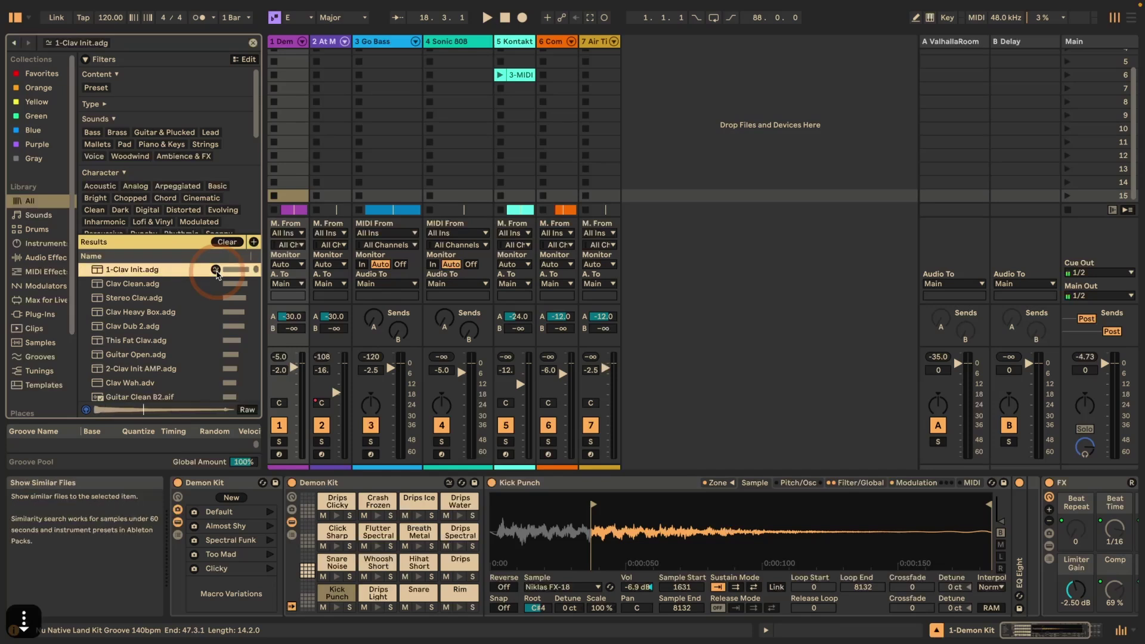
key("Down")
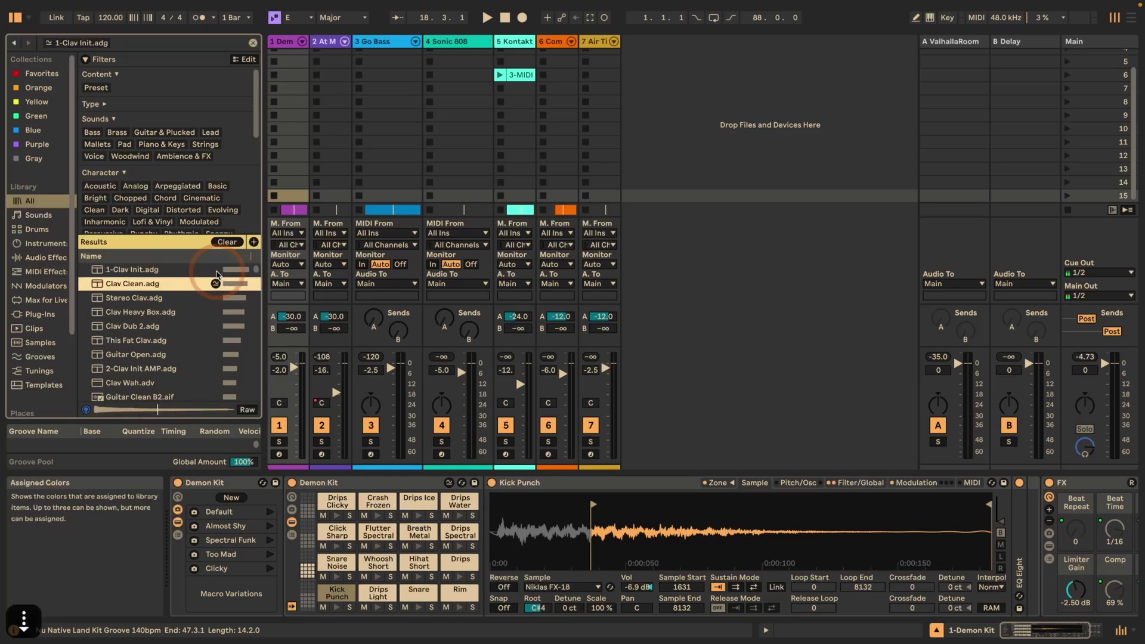
key("Down")
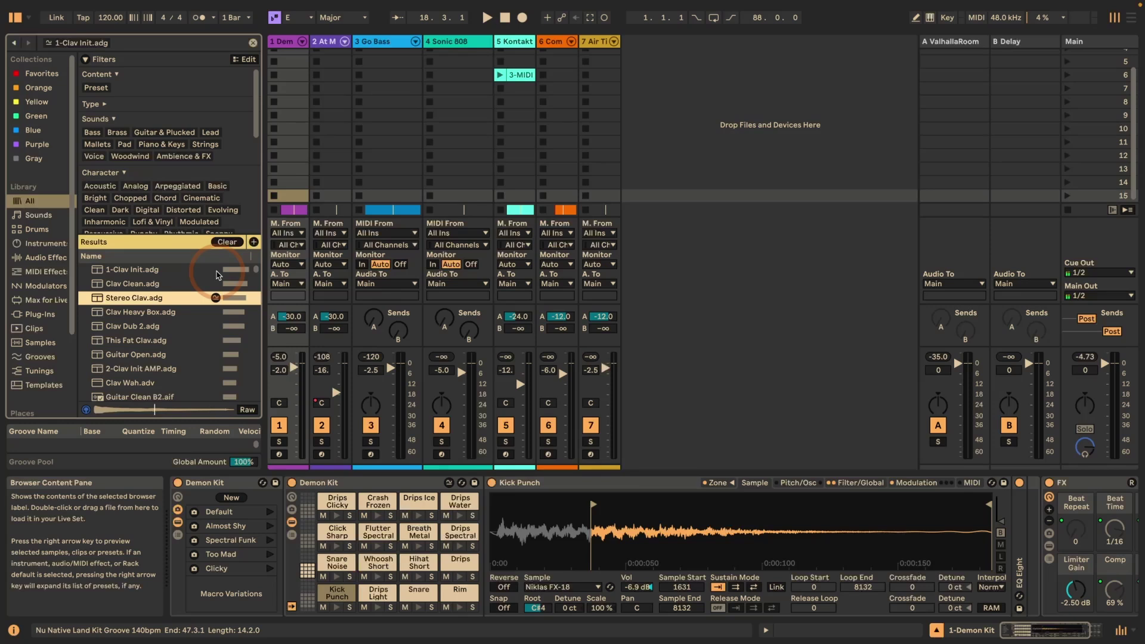
key("super+shift+f")
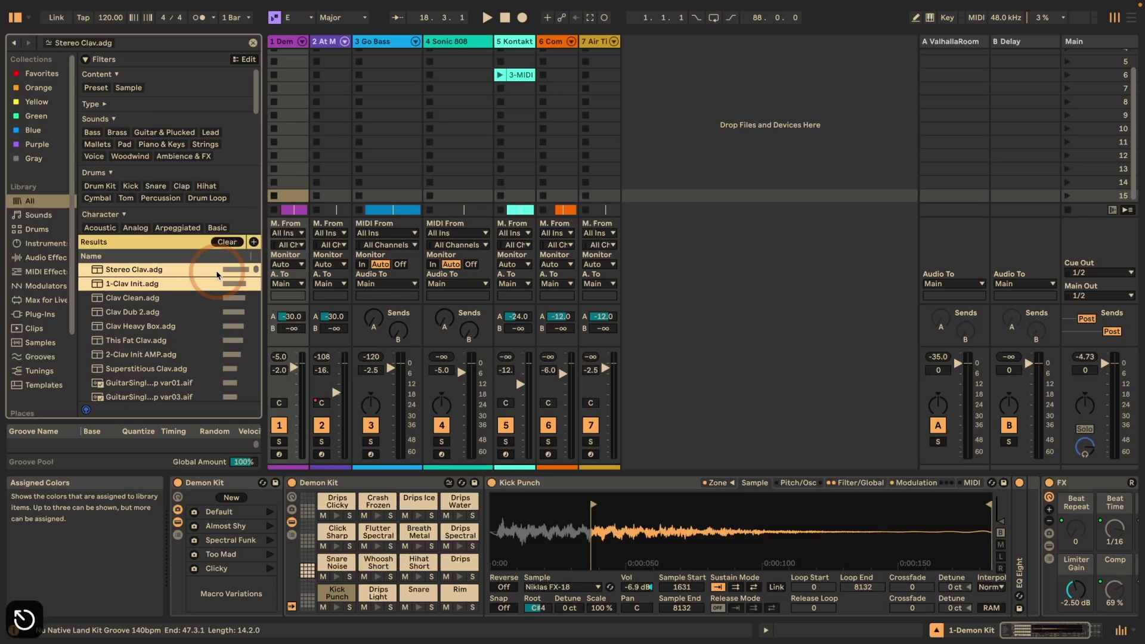
left_click(225, 242)
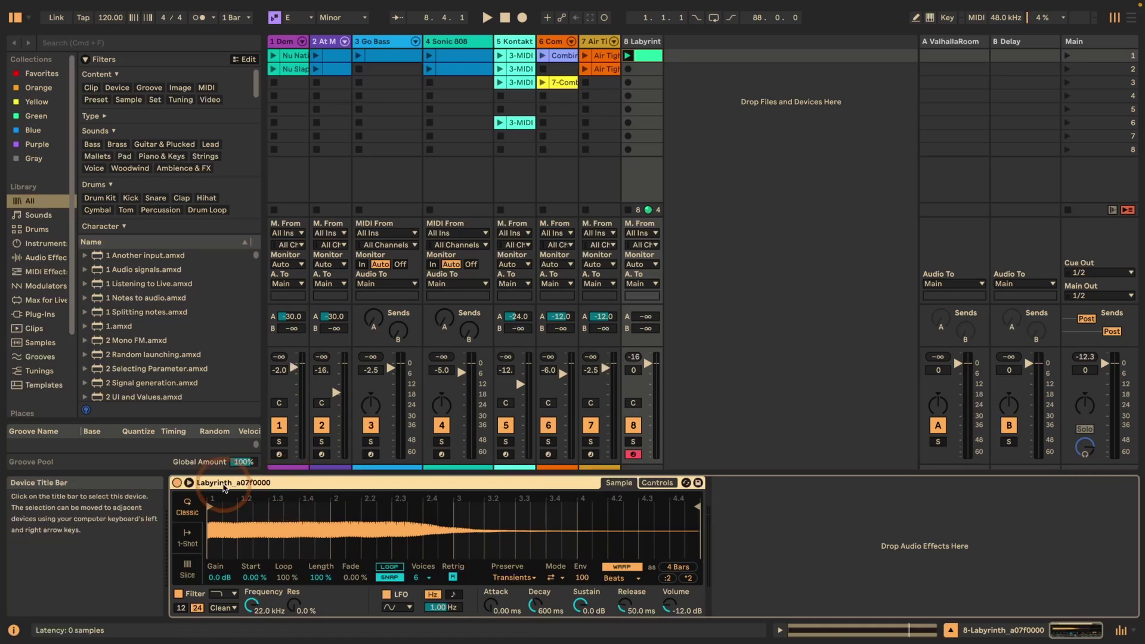
Step: Play and stop the Labyrinth sample, then hot-swap it to Labyrinth_c07f0000 and back to Labyrinth_a07f0000
key("space")
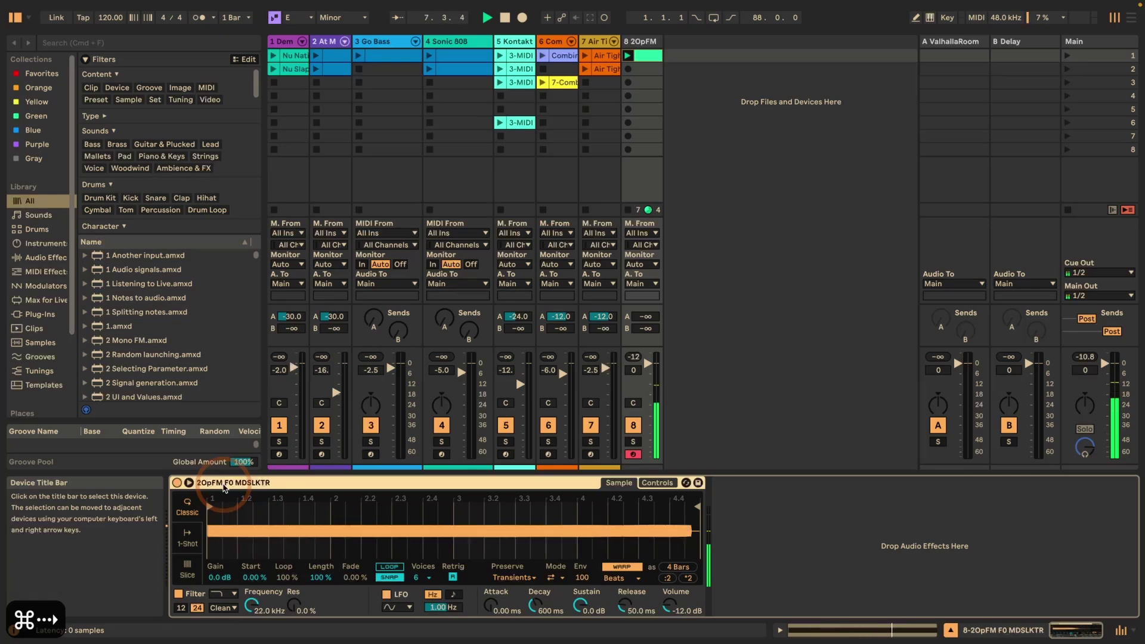
key("space")
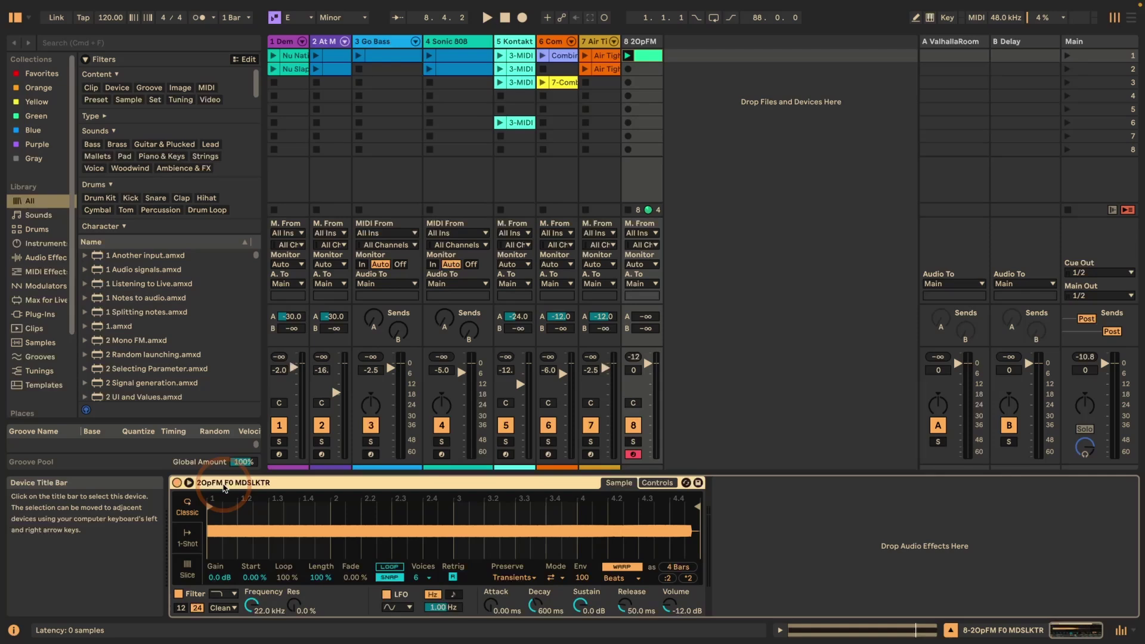
key("super+Left")
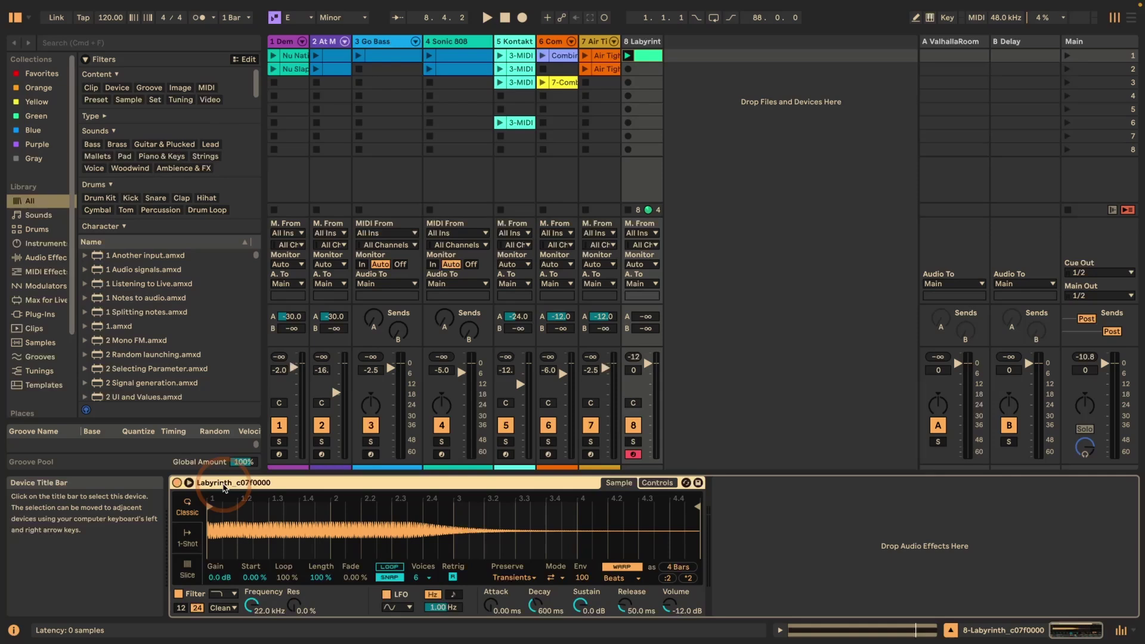
key("super+Right")
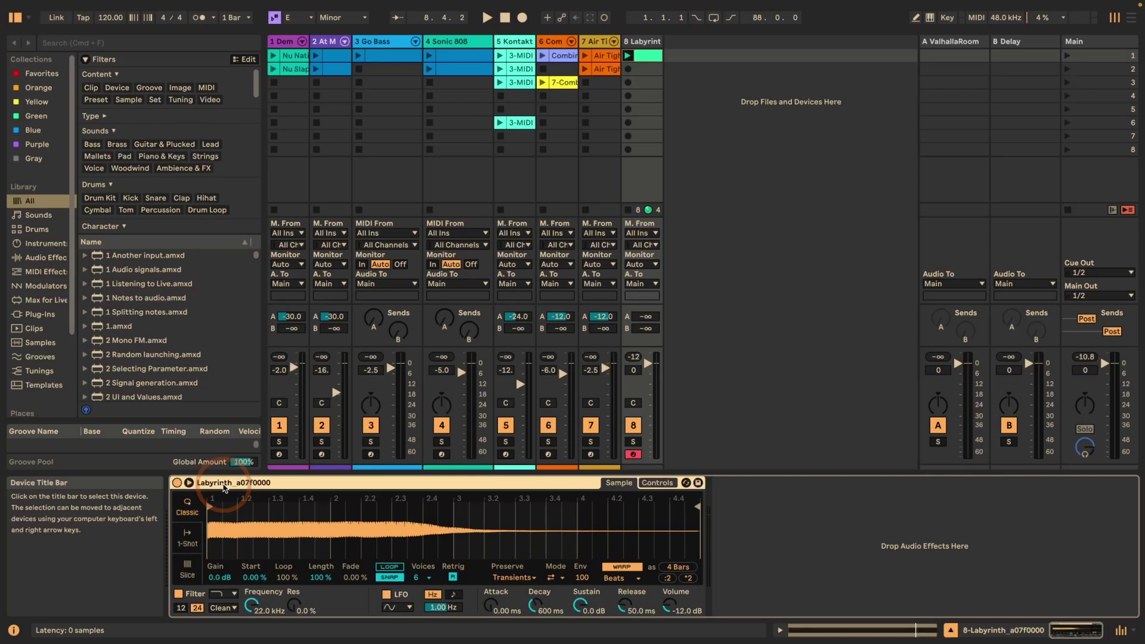
key("super+Right")
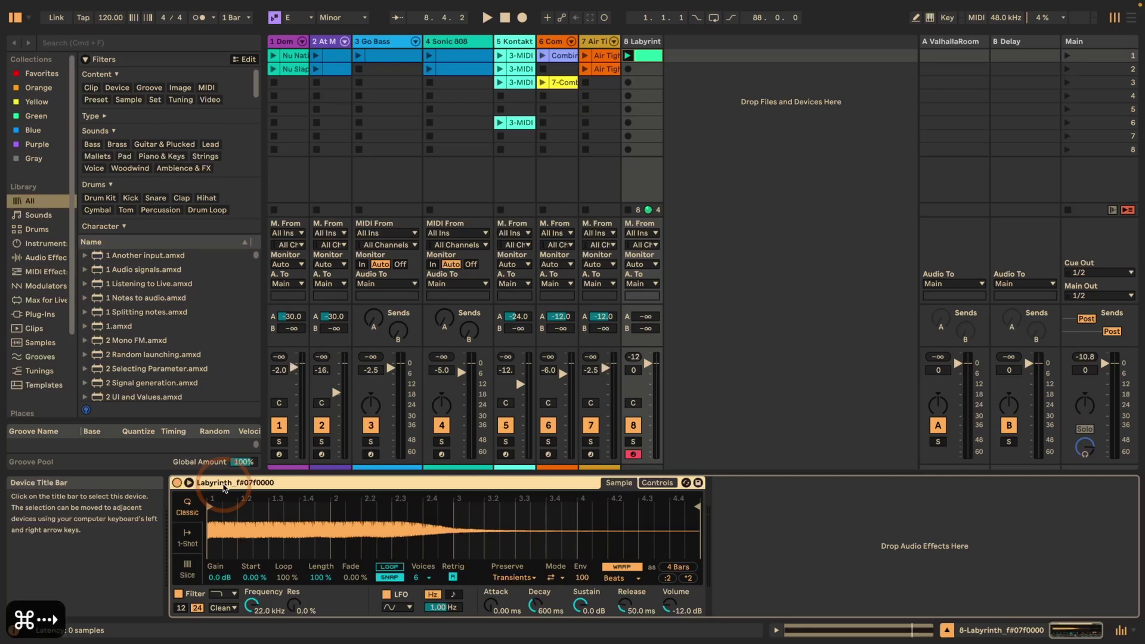
key("super+Right")
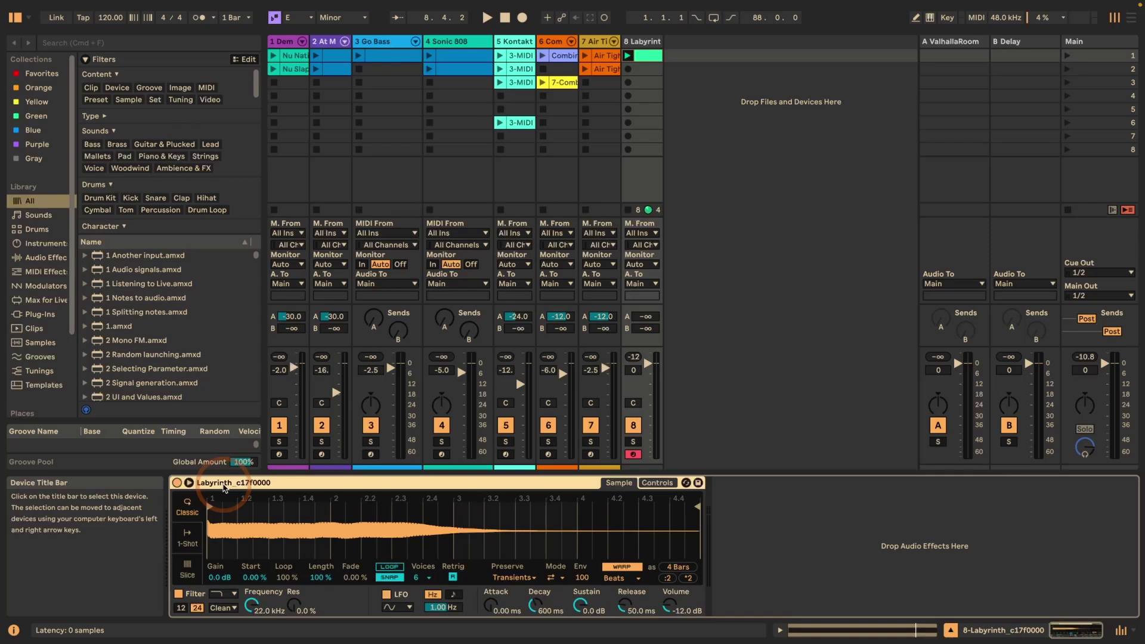
key("super+Up")
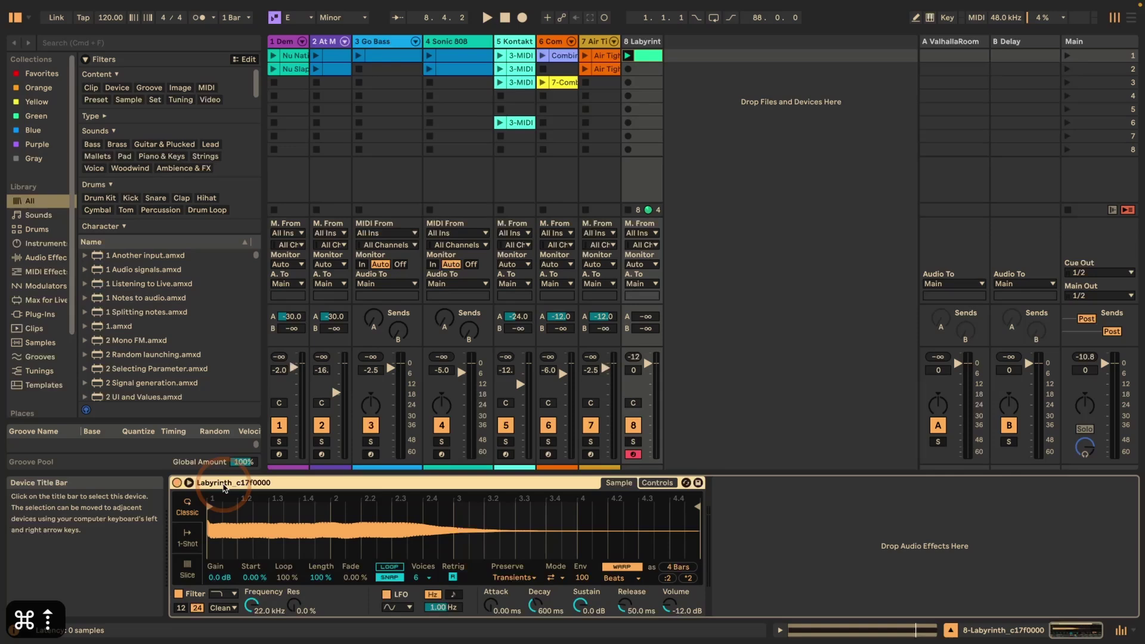
key("super+Right")
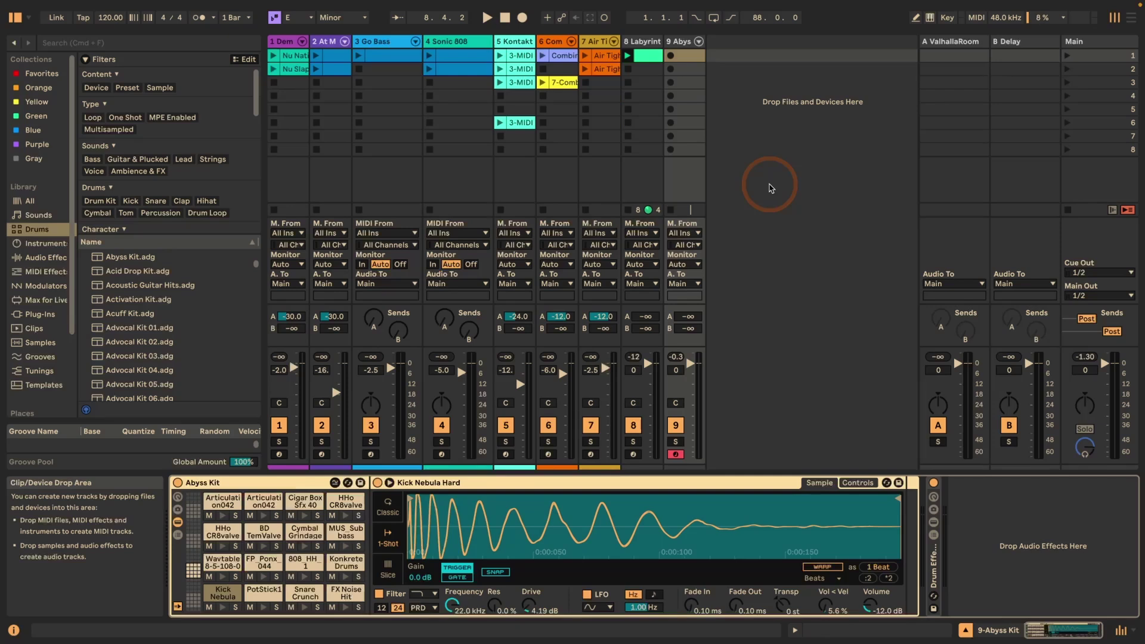
Step: Select the Kick Nebula Hard pad and cycle its sample through Kick Trap 46, DK_Kick_Hollow and Kick Trap 15
left_click(222, 593)
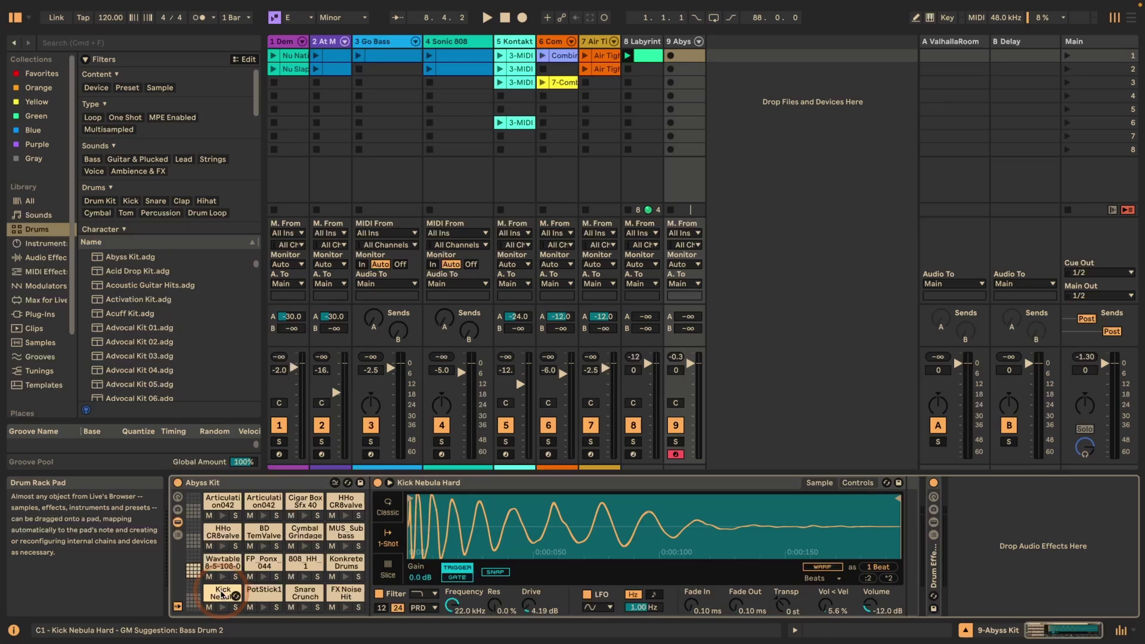
key("super+Right")
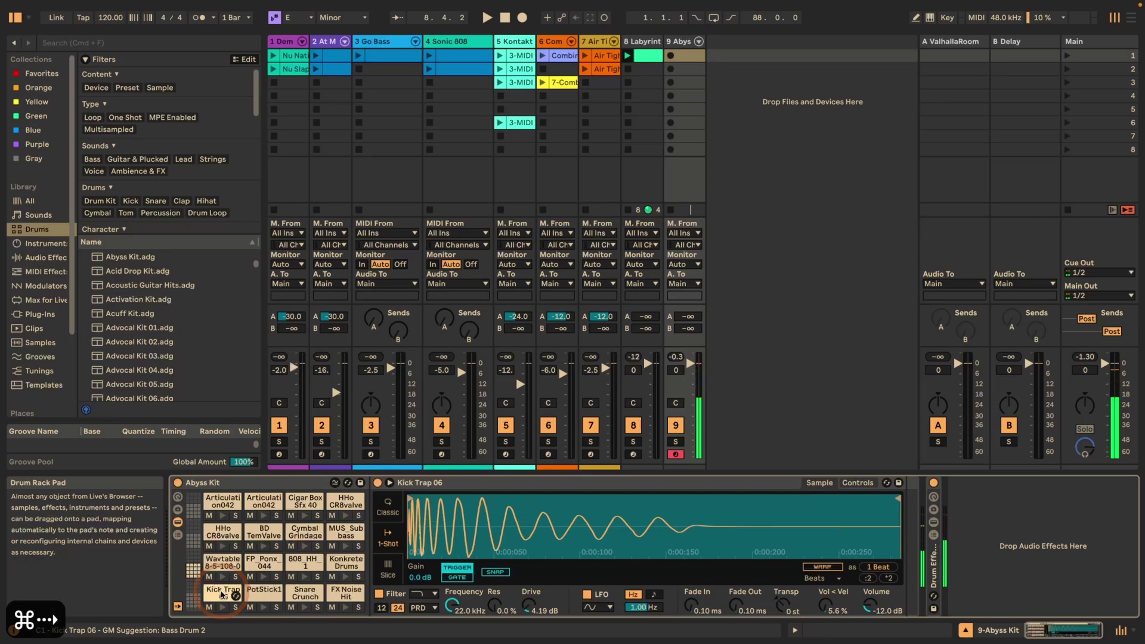
key("super+Right")
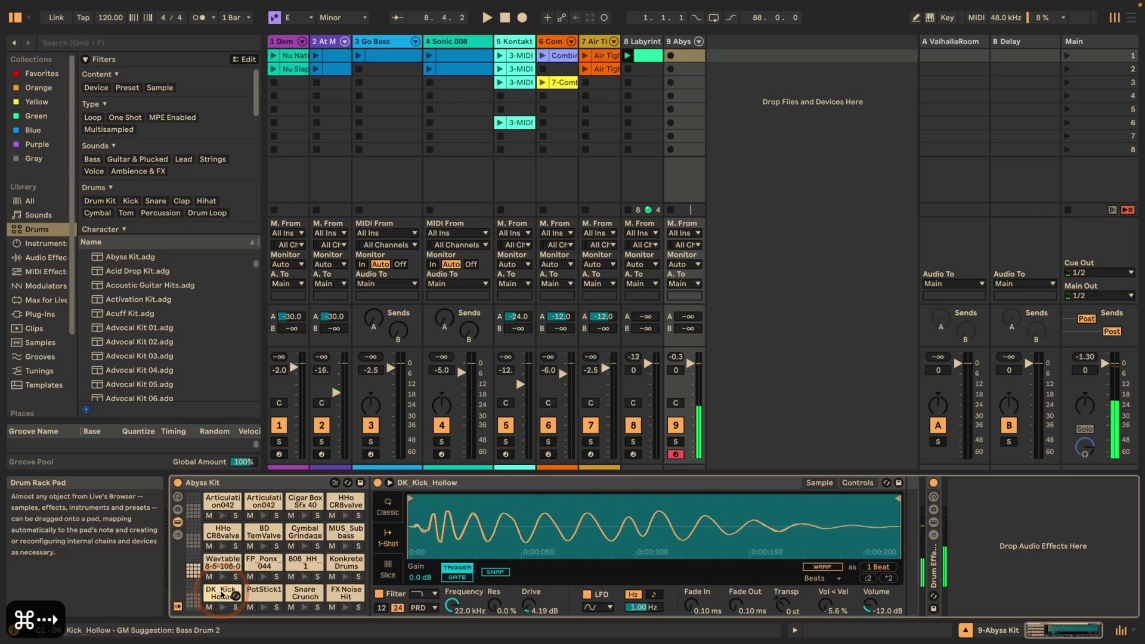
key("super+Right")
key("super+Left")
key("super+Left")
key("super+Left")
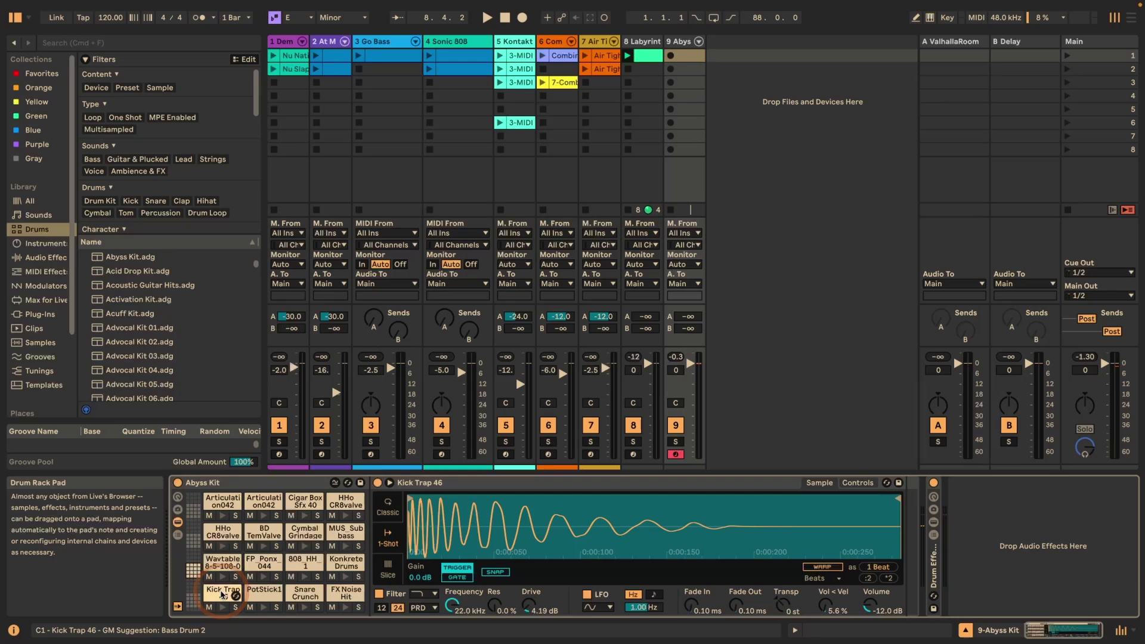
Step: Revert the pad to Kick Nebula Hard, reload Kick Trap 46, and show swap arrows on every pad
key("super+Down")
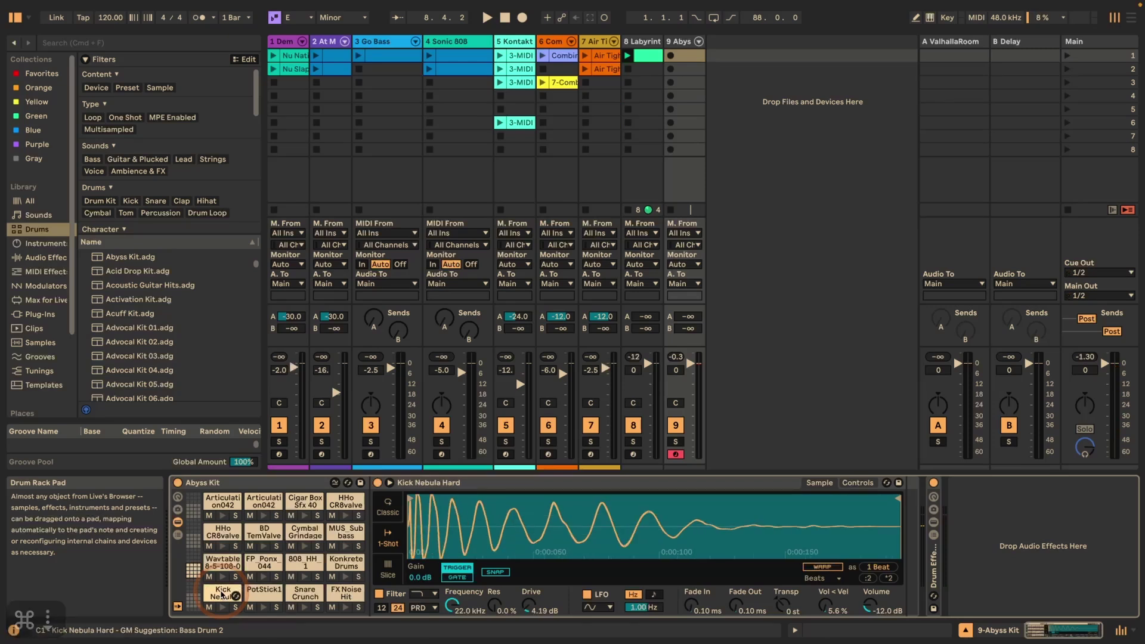
key("super+Right")
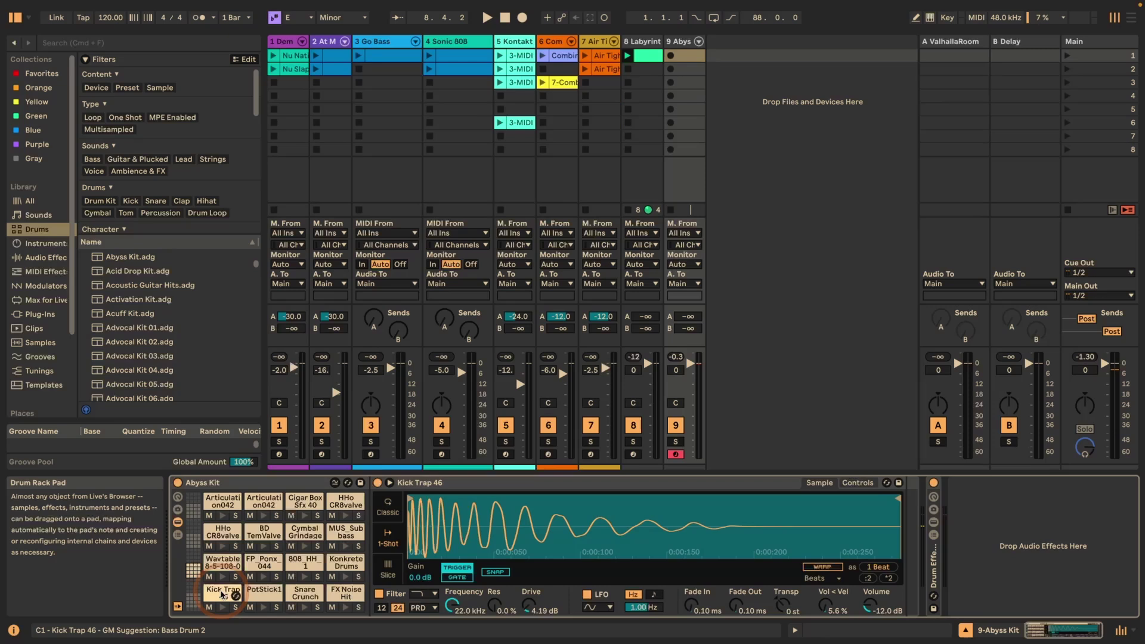
key("super+Up")
key("super")
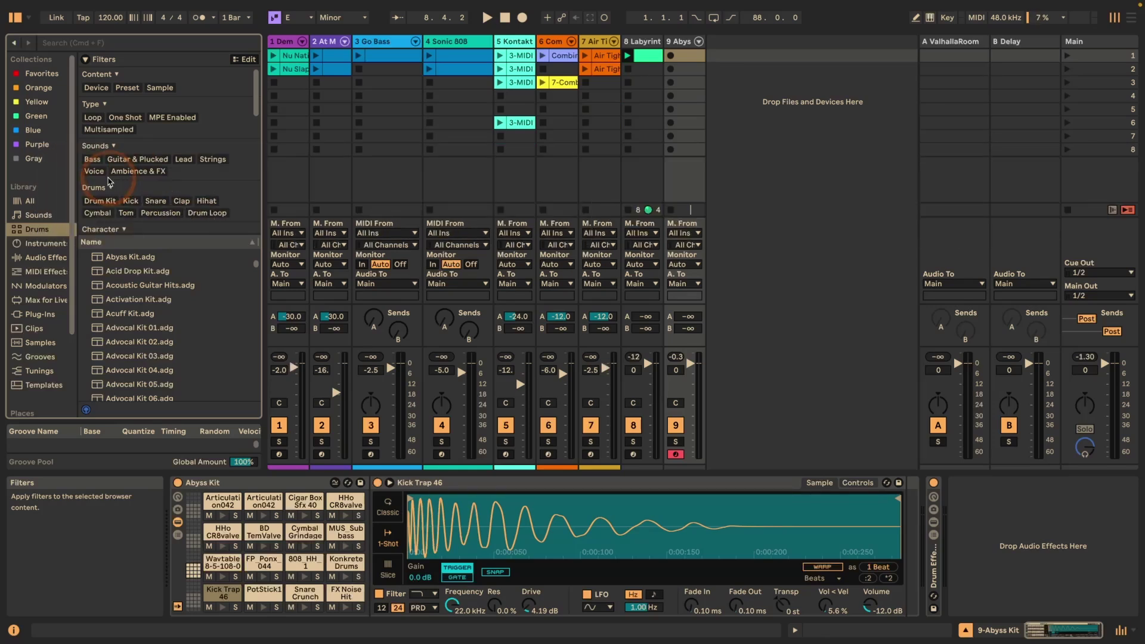
Step: Scroll to the Character filters and step through Acoustic, Analog and Arpeggiated to Basic
scroll(111, 181, "down", 4)
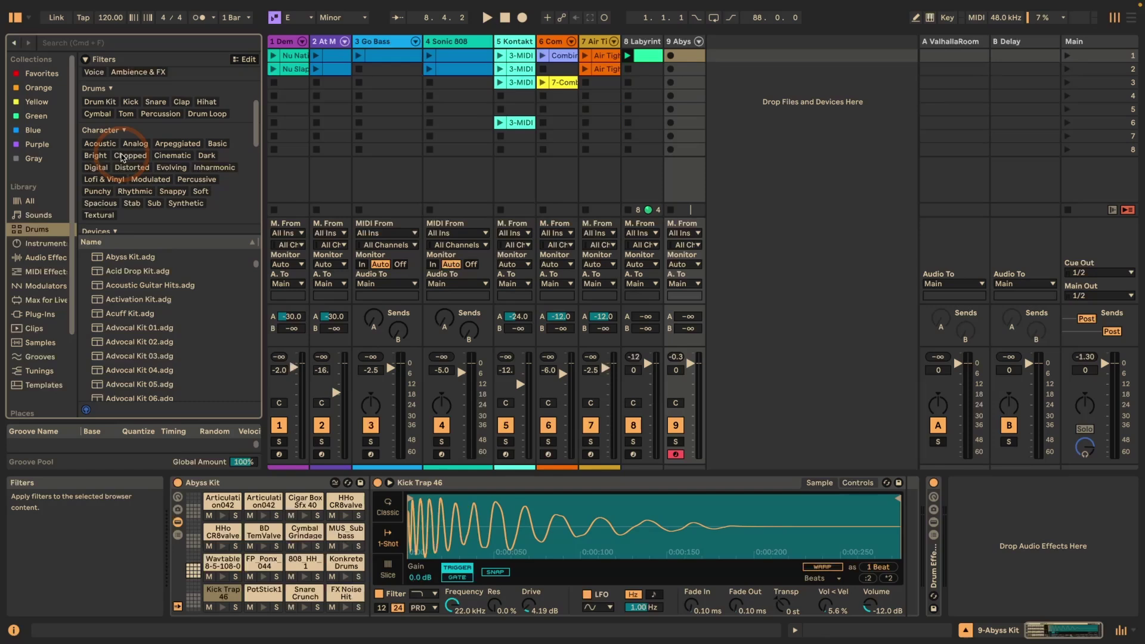
left_click(99, 143)
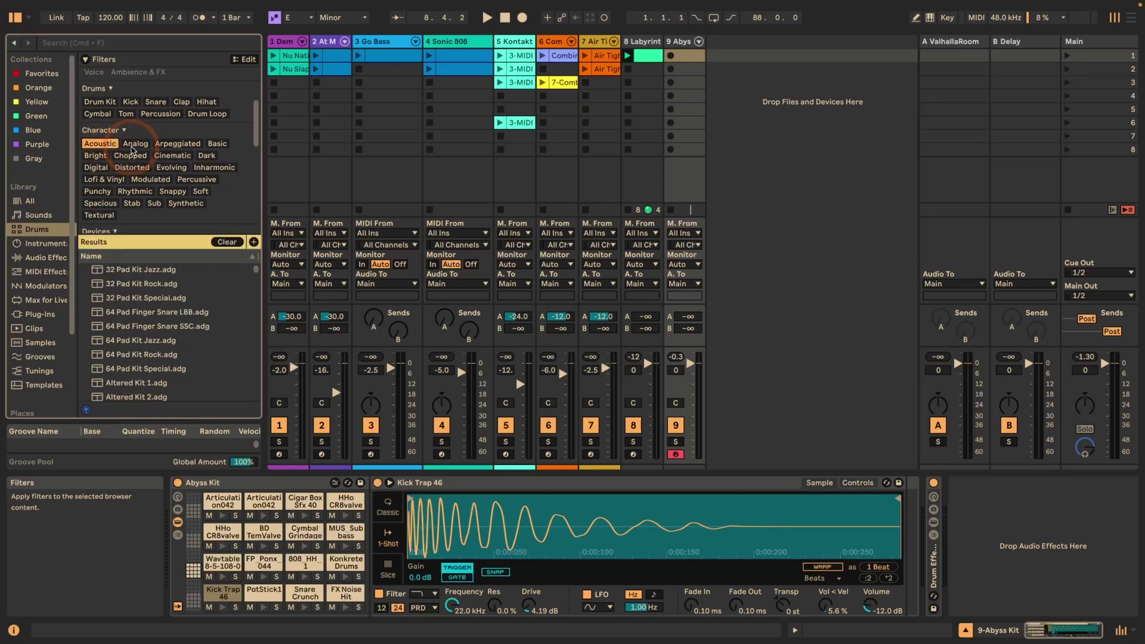
left_click(134, 144)
left_click(177, 144)
left_click(215, 145)
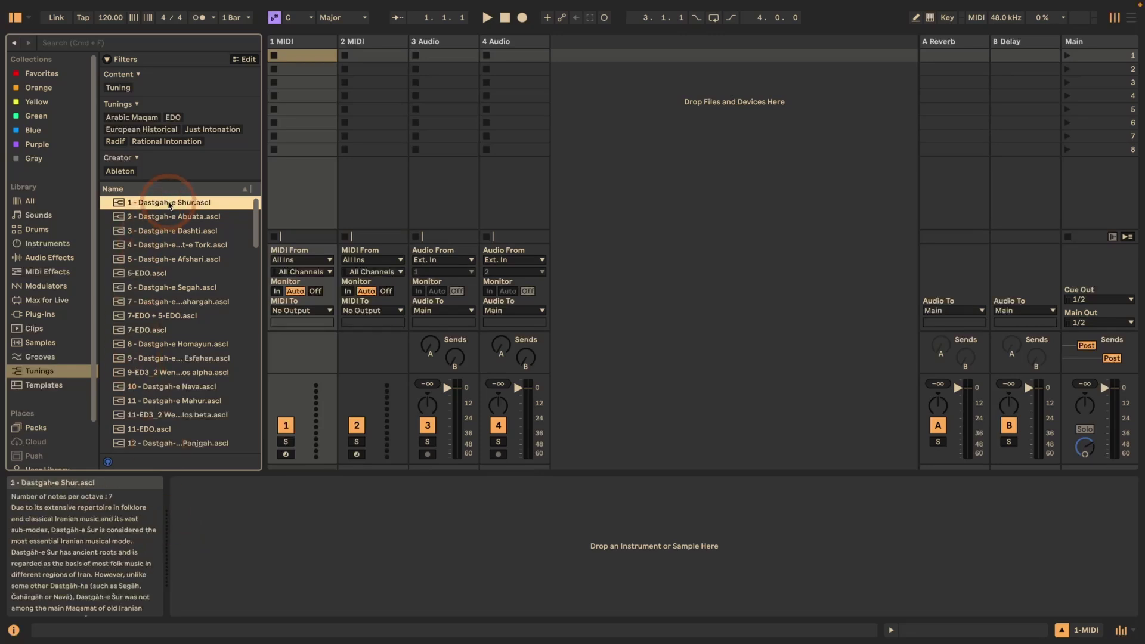
Step: Load the Dastgah-e Shur tuning, then delete it from the Tuning panel below the browser
double_click(170, 203)
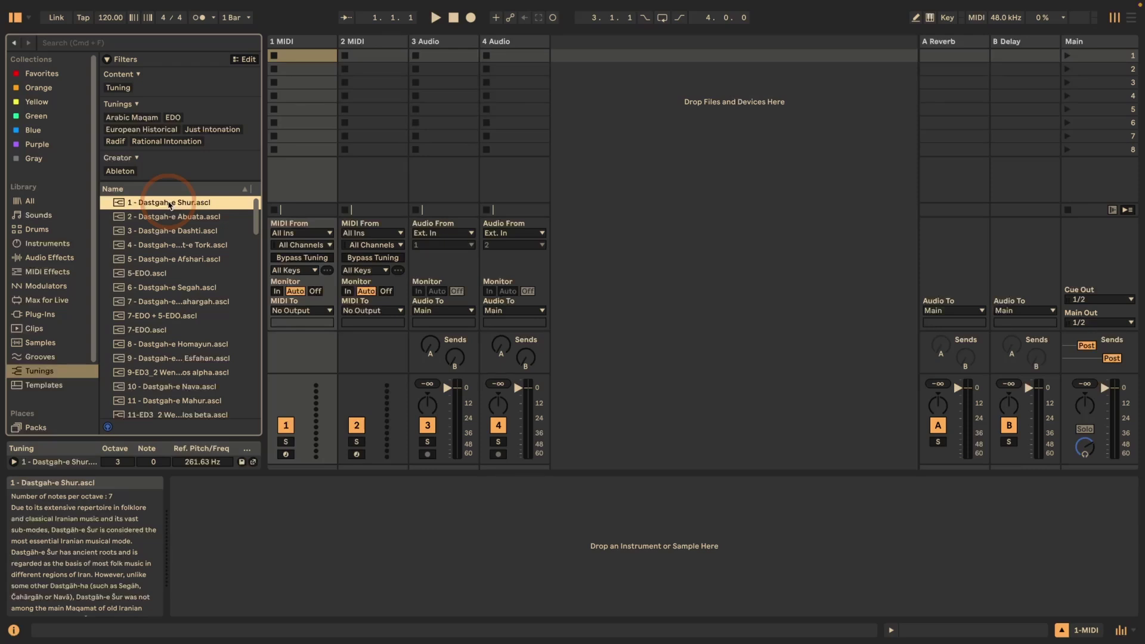
left_click(64, 463)
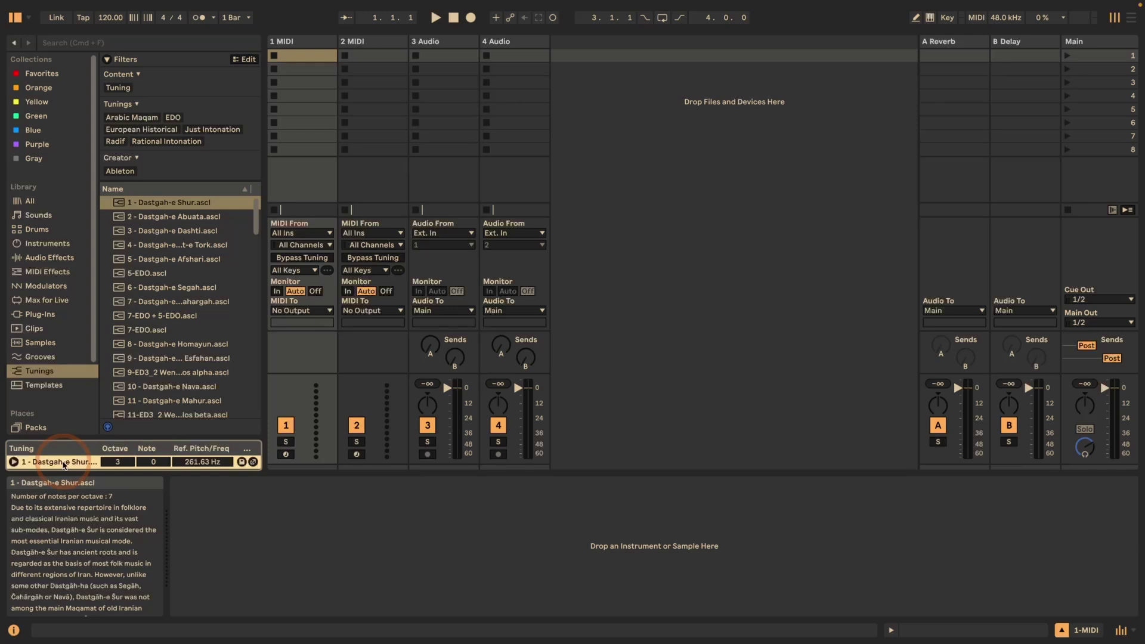
key("BackSpace")
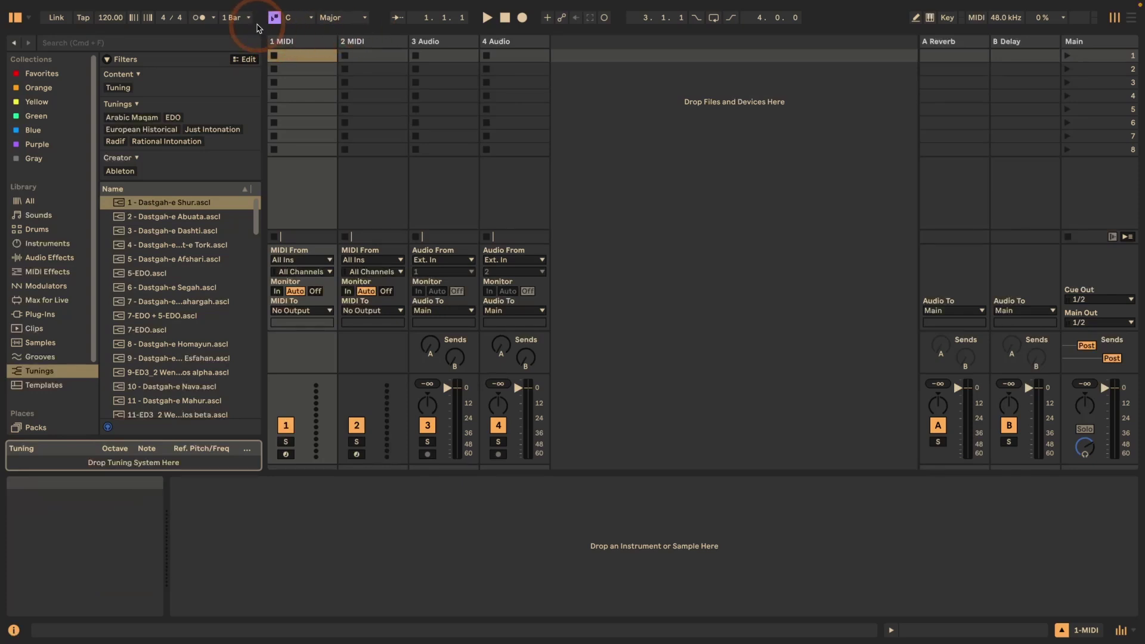
Step: Collapse the Tuning panel to lengthen the browser list, then restore it from the Navigate menu
left_click(238, 7)
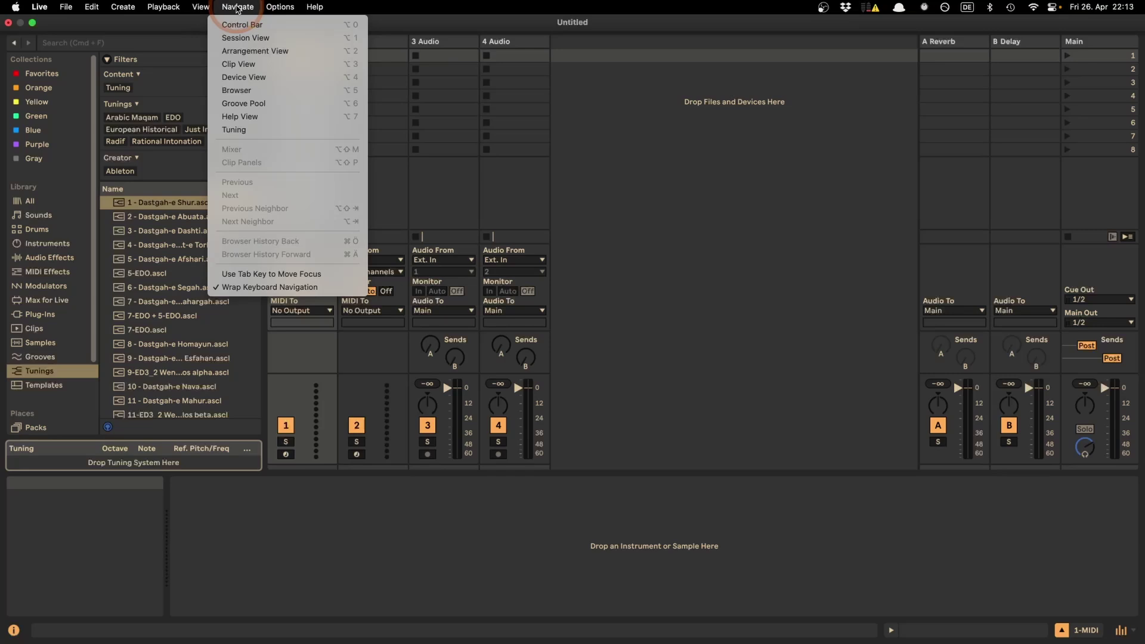
left_click(97, 437)
left_click_drag(97, 438, 106, 474)
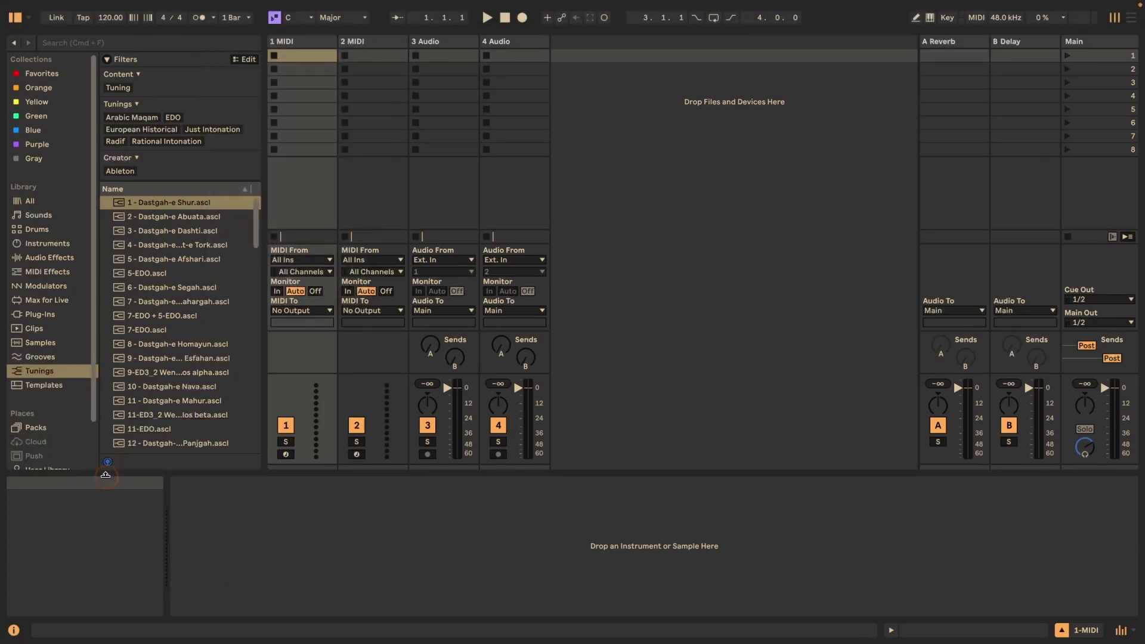
left_click(237, 8)
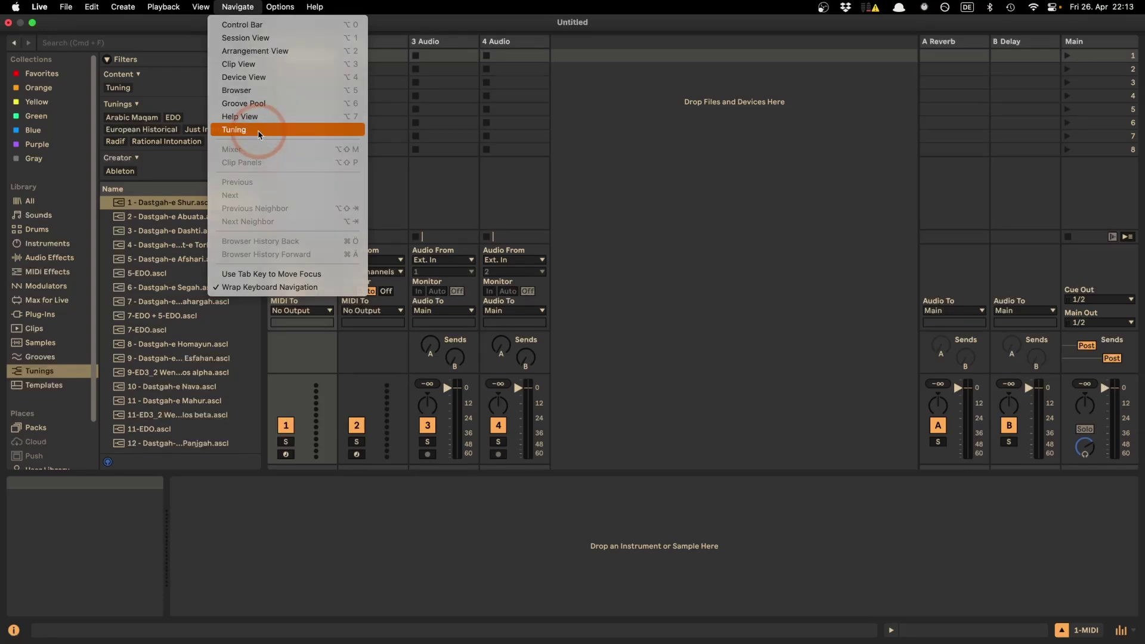
left_click(259, 130)
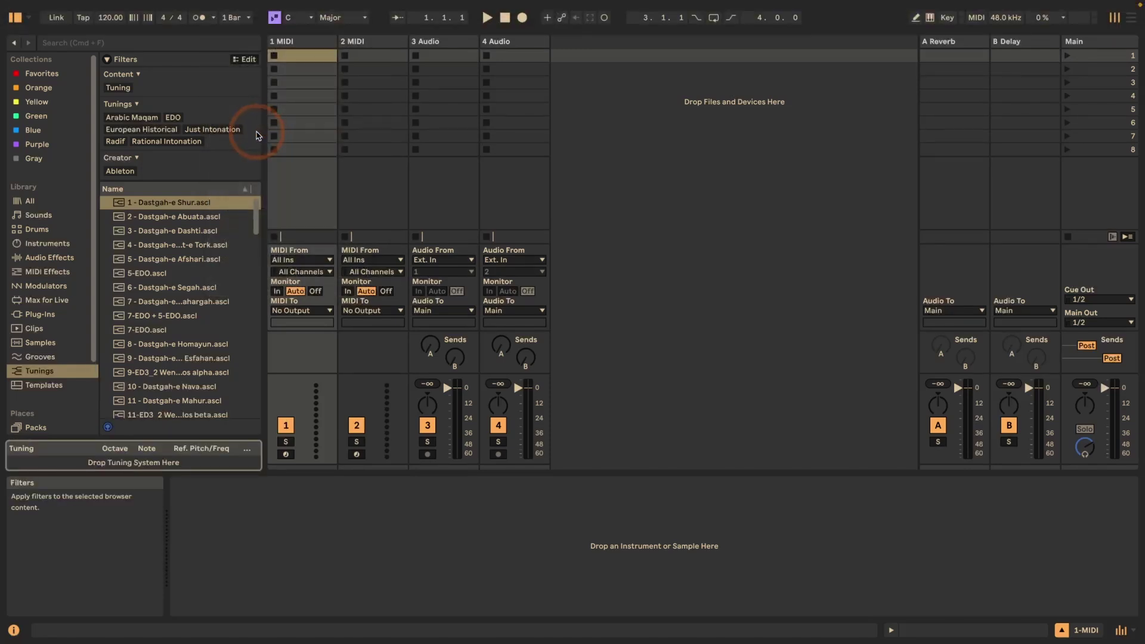
Step: Open Preferences with Cmd+comma and step down and back up through its pages
left_click(421, 143)
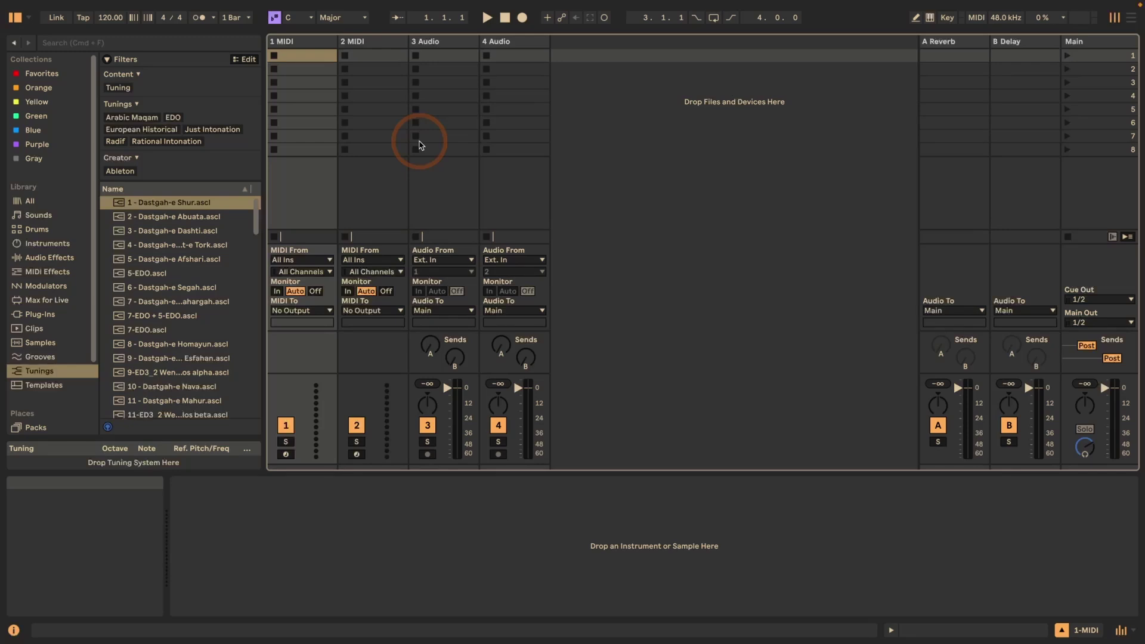
key("super+comma")
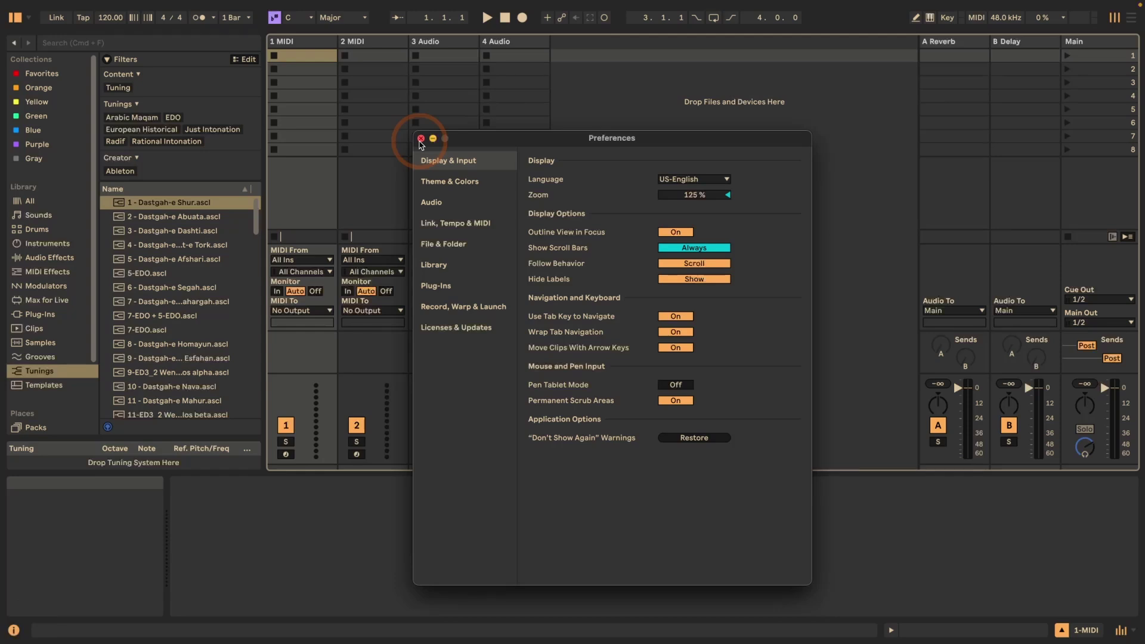
key("Down")
key("Down")
key("Down")
key("Down")
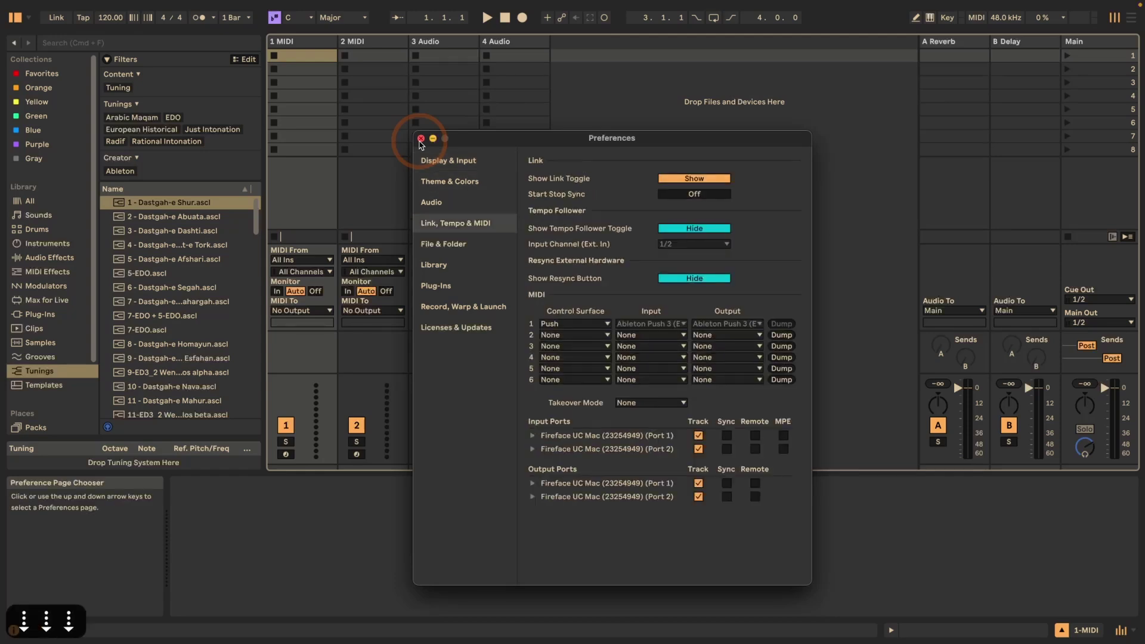
key("Up")
key("Up")
key("Up")
key("Up")
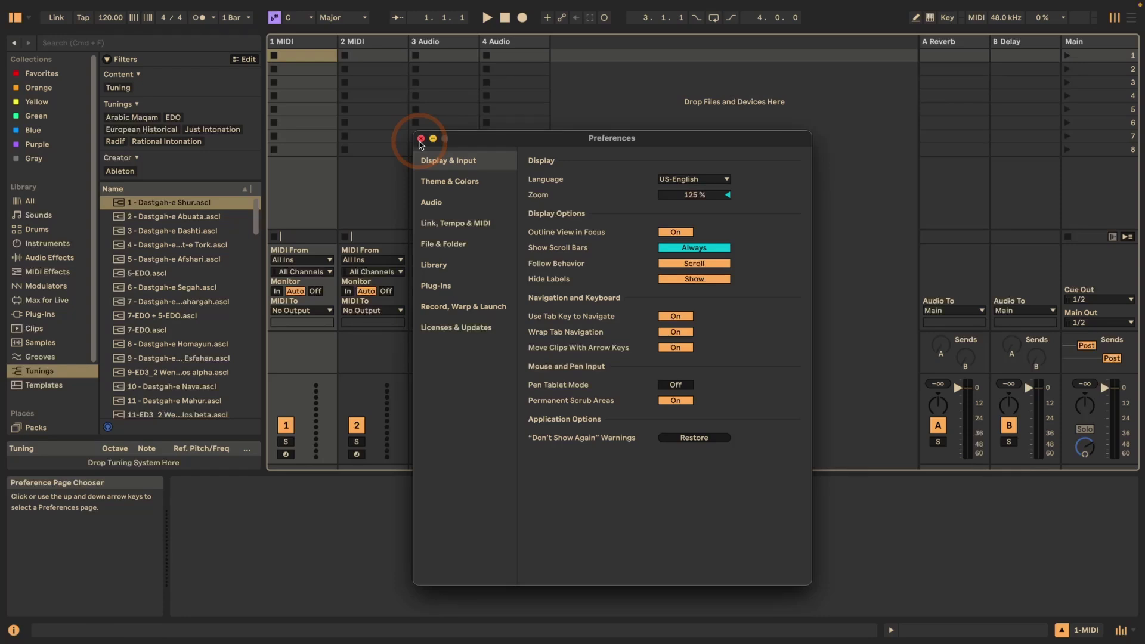
Step: Toggle Wrap Tab Navigation off and back on, then move to the Link, Tempo & MIDI page
key("Tab")
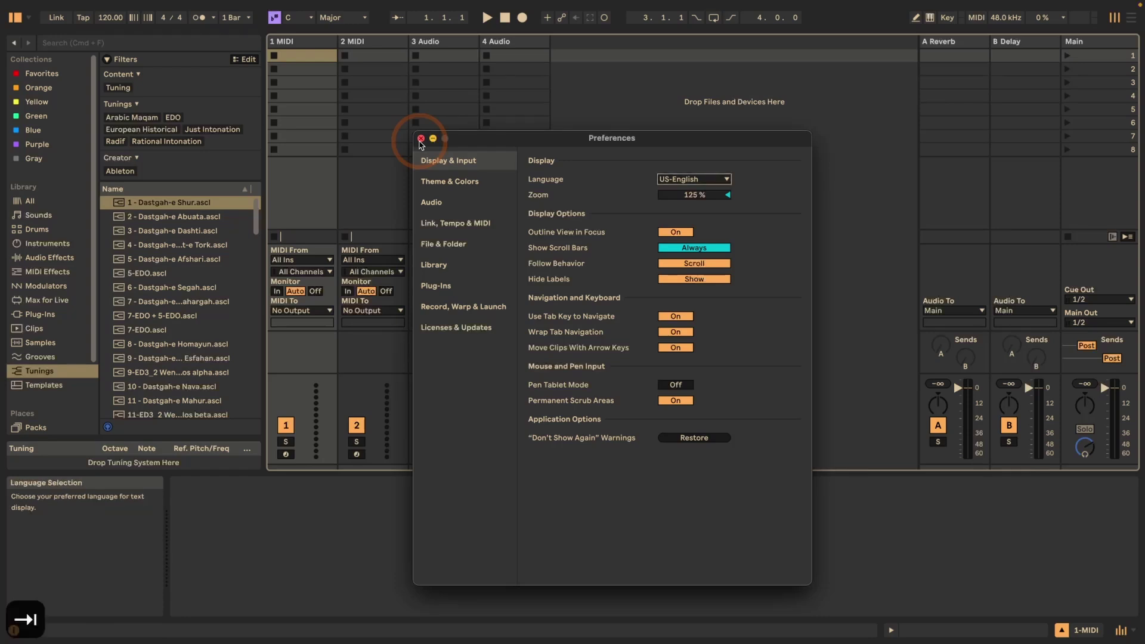
key("Tab")
key("Tab")
key("Tab")
key("Tab")
key("Tab")
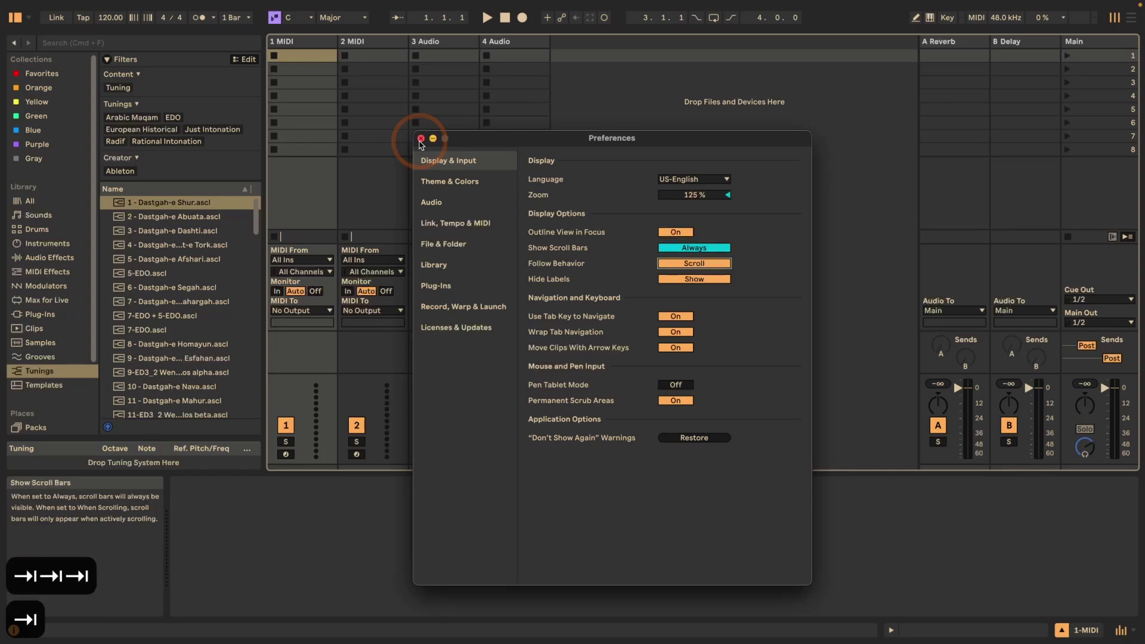
key("Tab")
key("Tab")
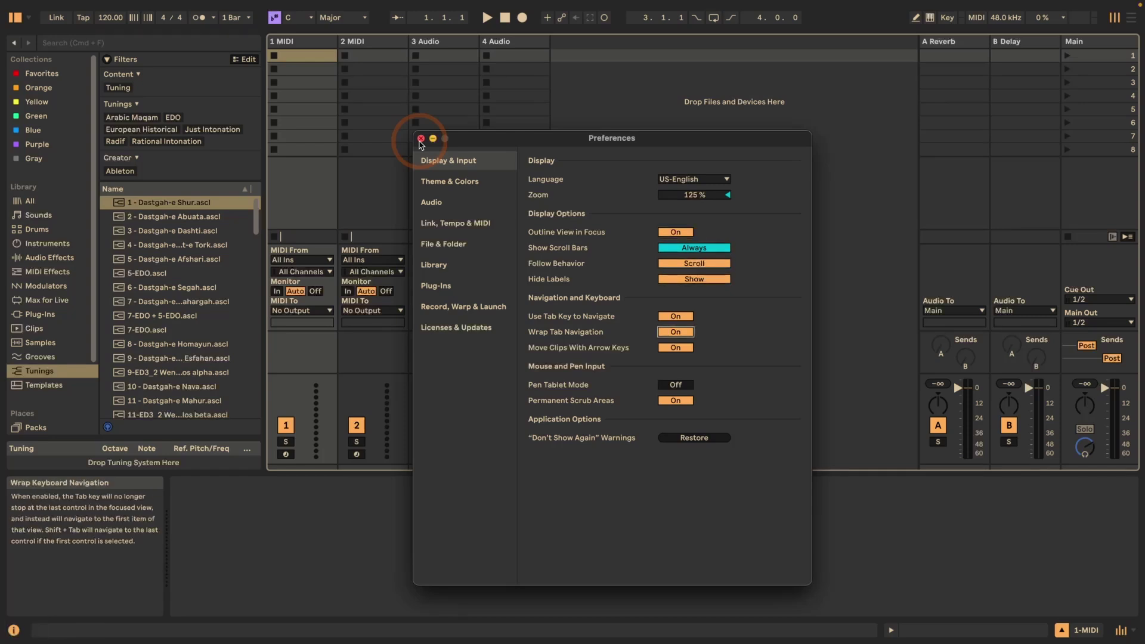
key("Return")
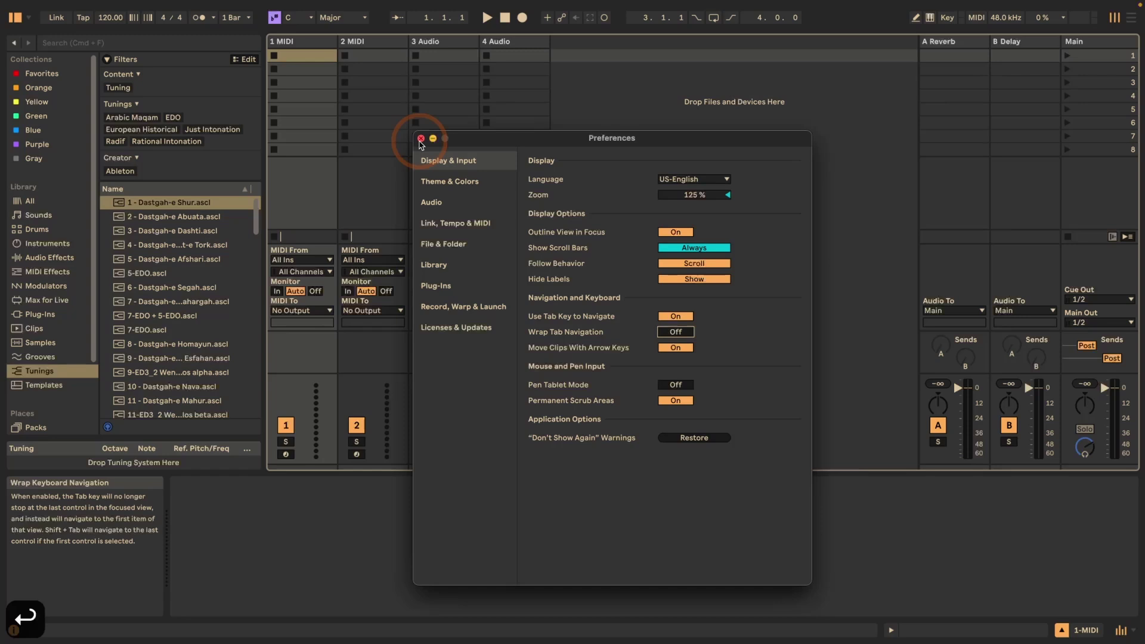
key("Return")
key("Tab")
key("Tab")
key("Tab")
key("Tab")
key("Tab")
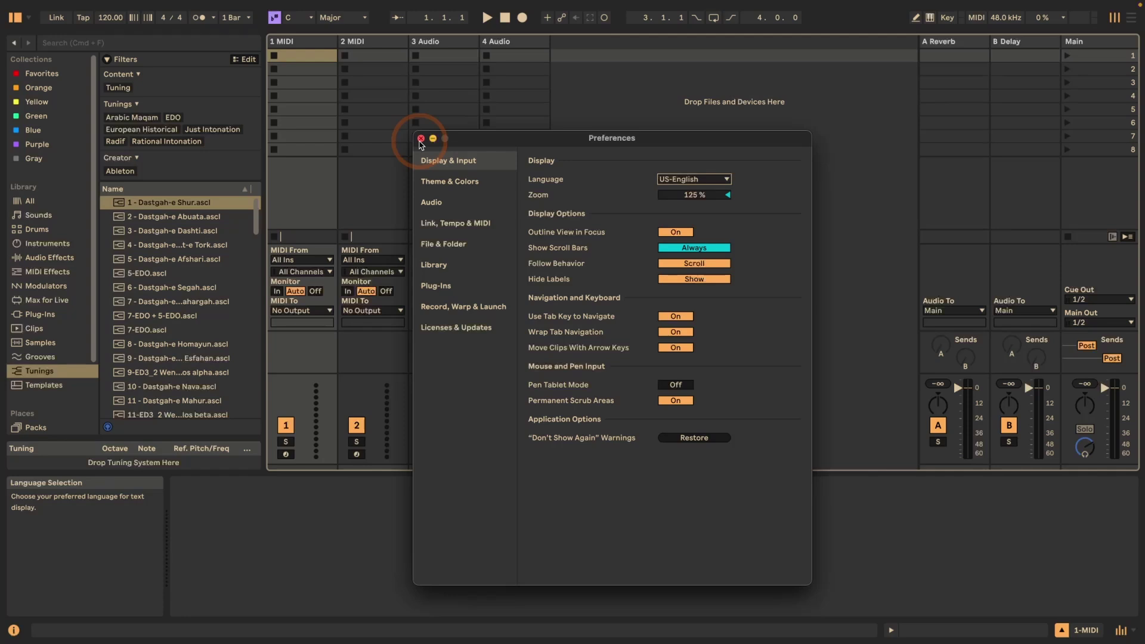
key("Return")
key("Return")
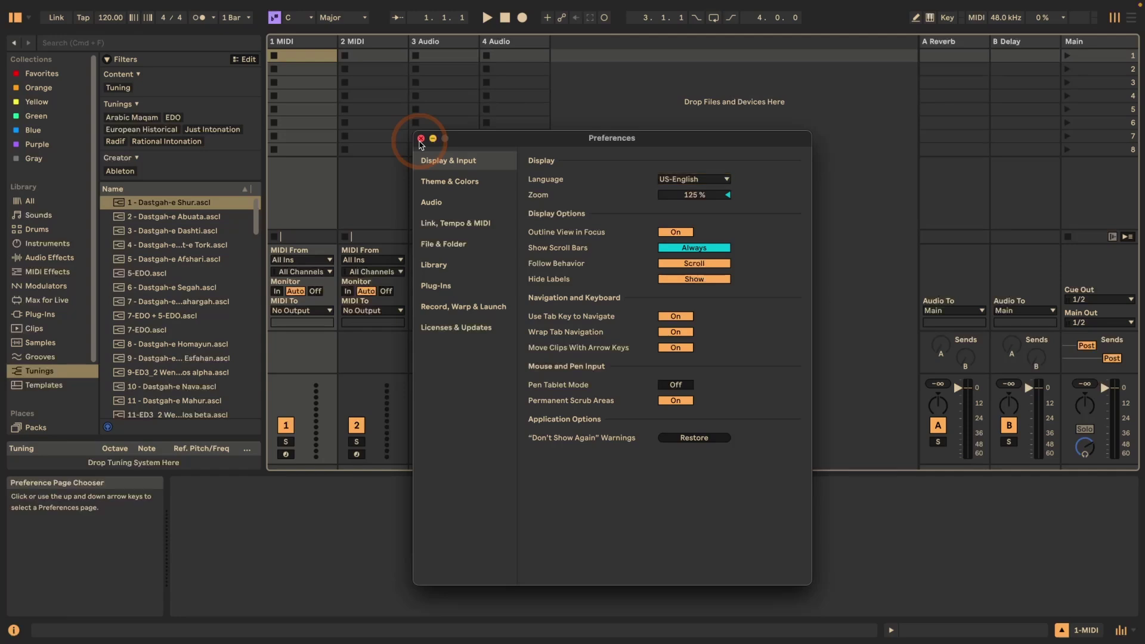
key("Down")
key("Down")
key("Down")
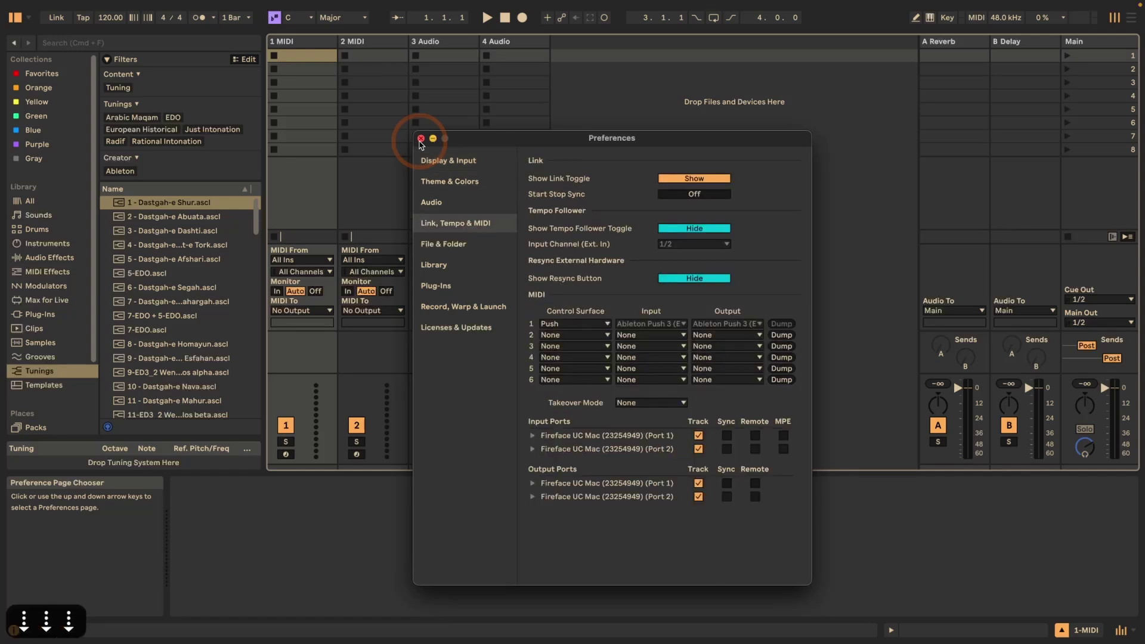
Step: Turn Use Tab Key to Navigate on in the Display & Input preferences and close Preferences
left_click(196, 231)
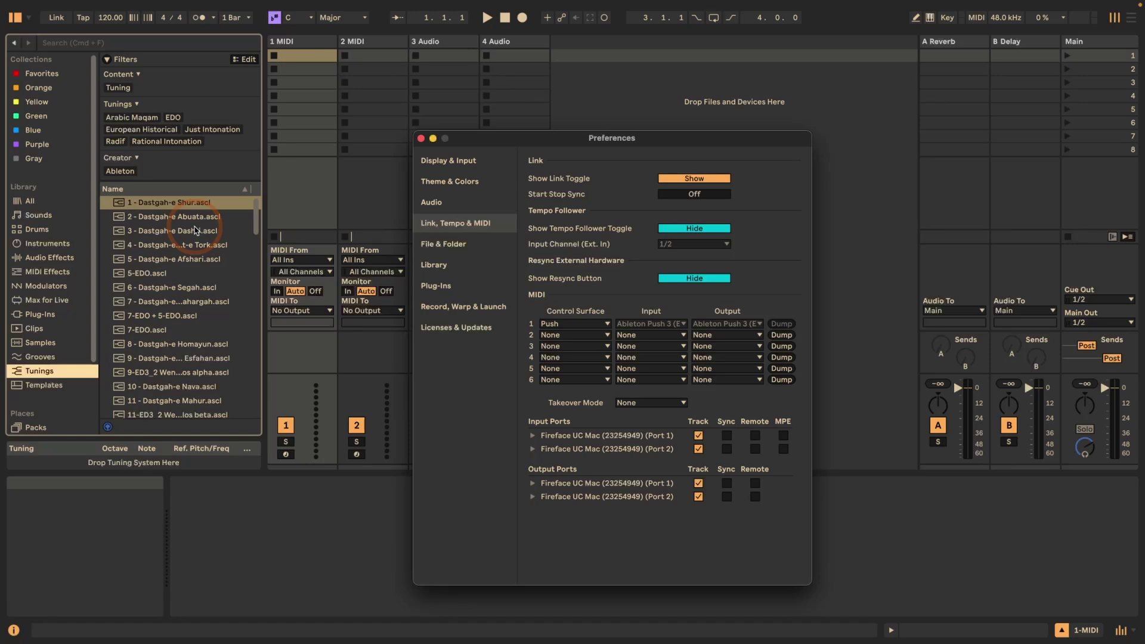
left_click(488, 160)
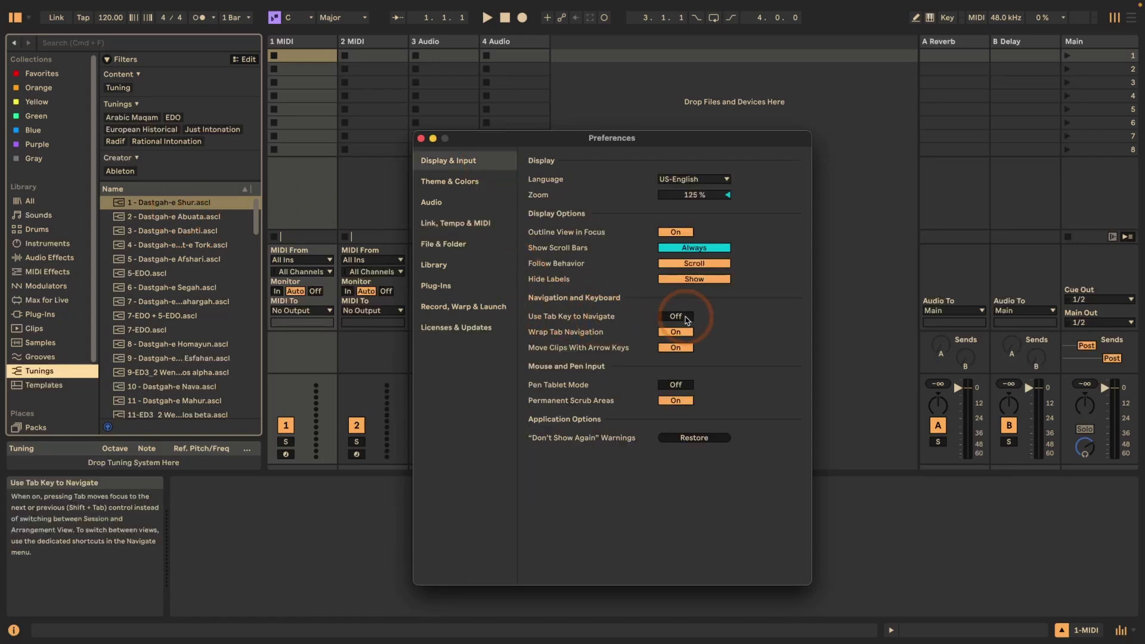
left_click(686, 318)
left_click(421, 139)
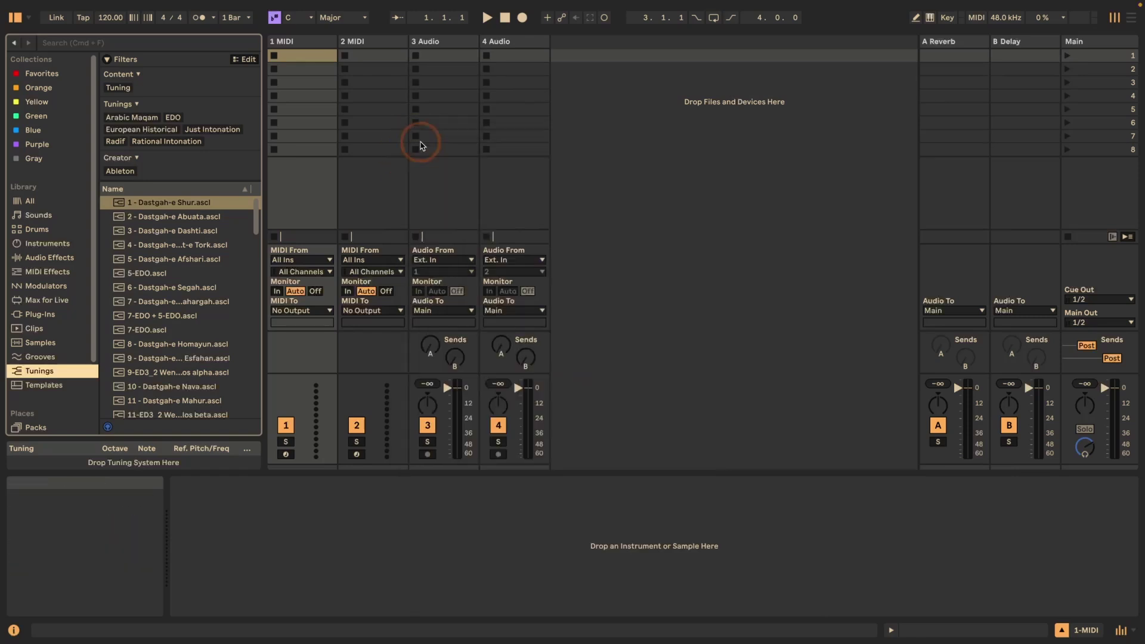
Step: Step keyboard focus through the 1 MIDI track's clip stop and I/O controls, then reopen and close Preferences
left_click(295, 43)
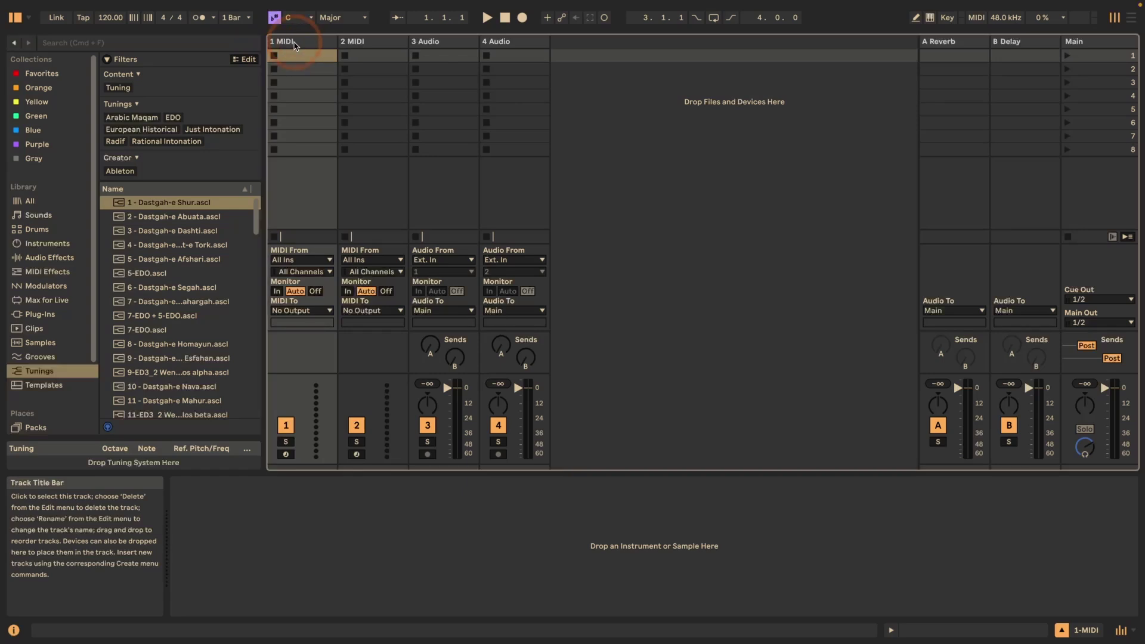
key("Tab")
key("Tab")
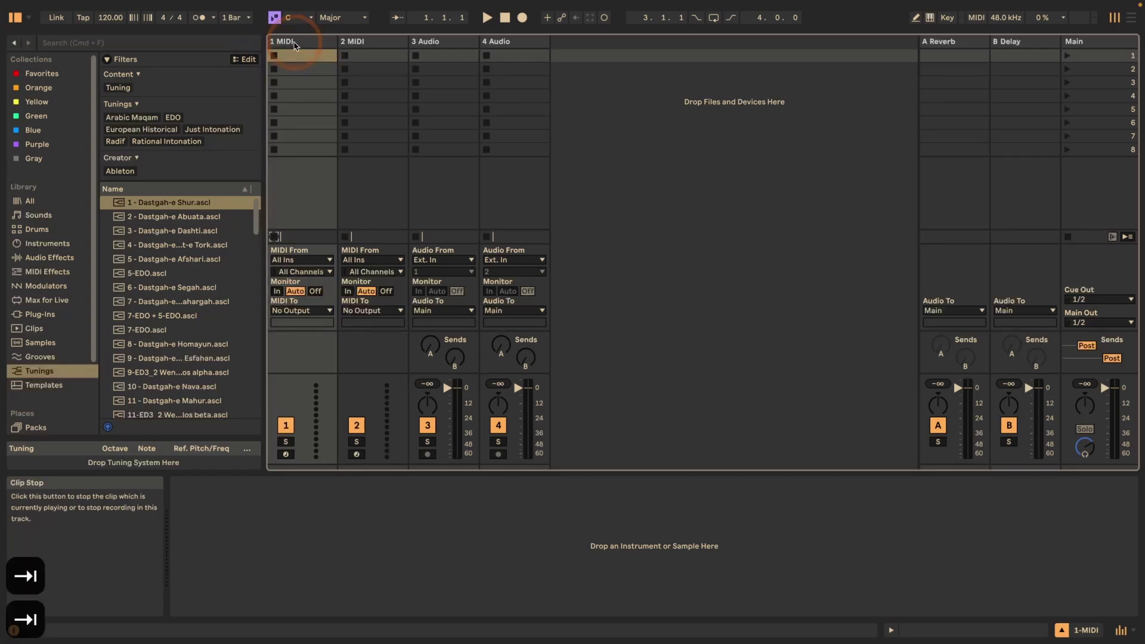
key("Tab")
key("Tab")
key("Tab")
key("Tab")
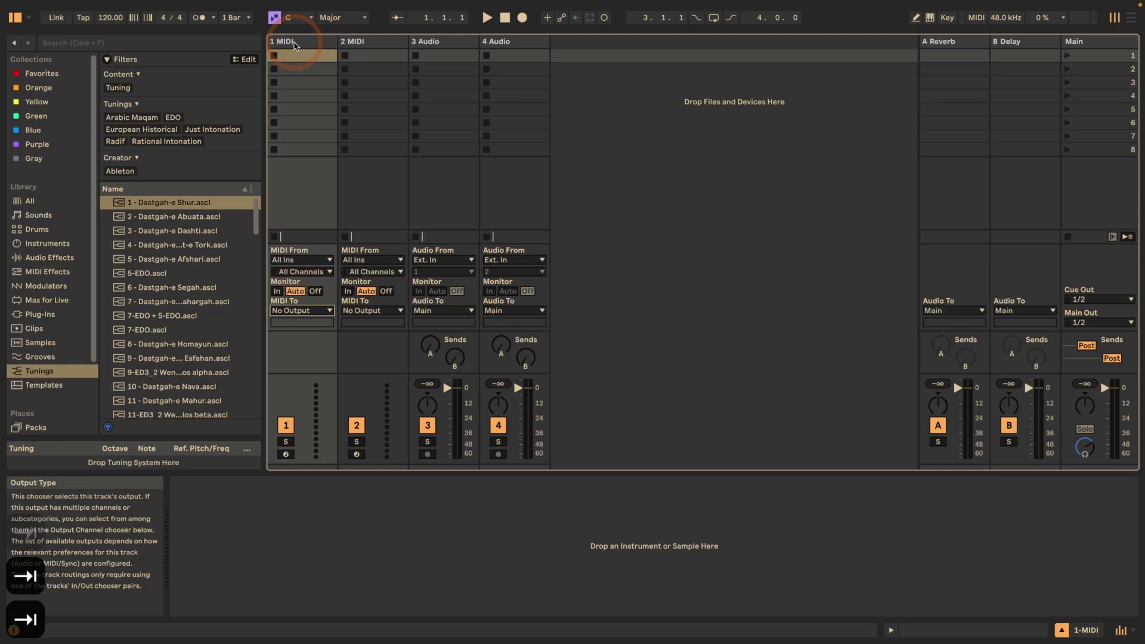
key("Tab")
key("Tab")
key("Tab")
key("super+comma")
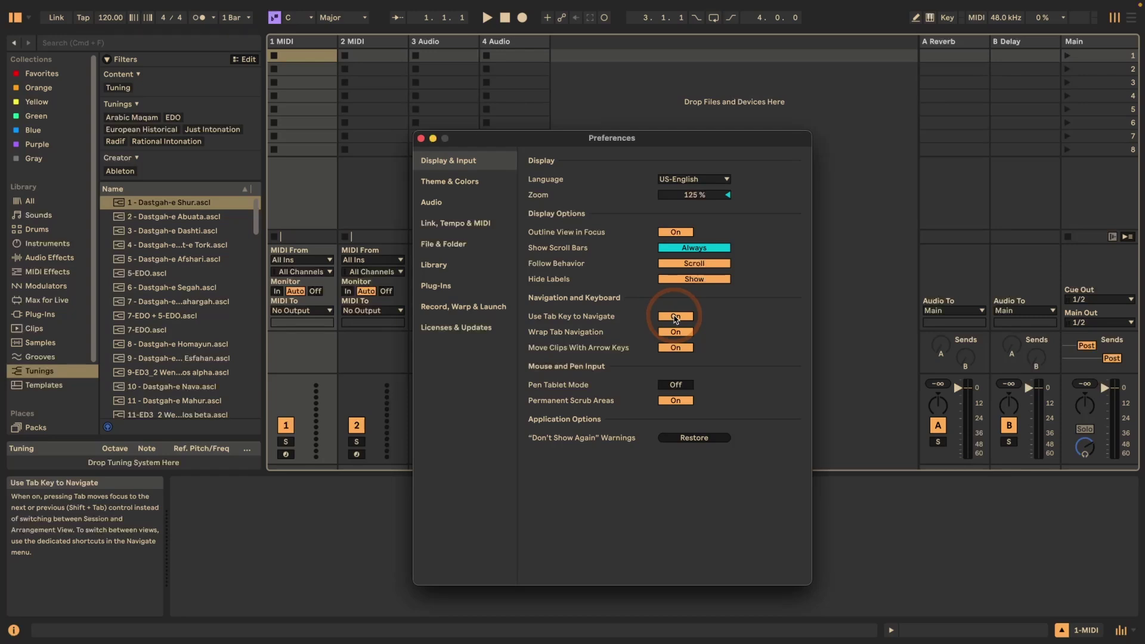
left_click(420, 138)
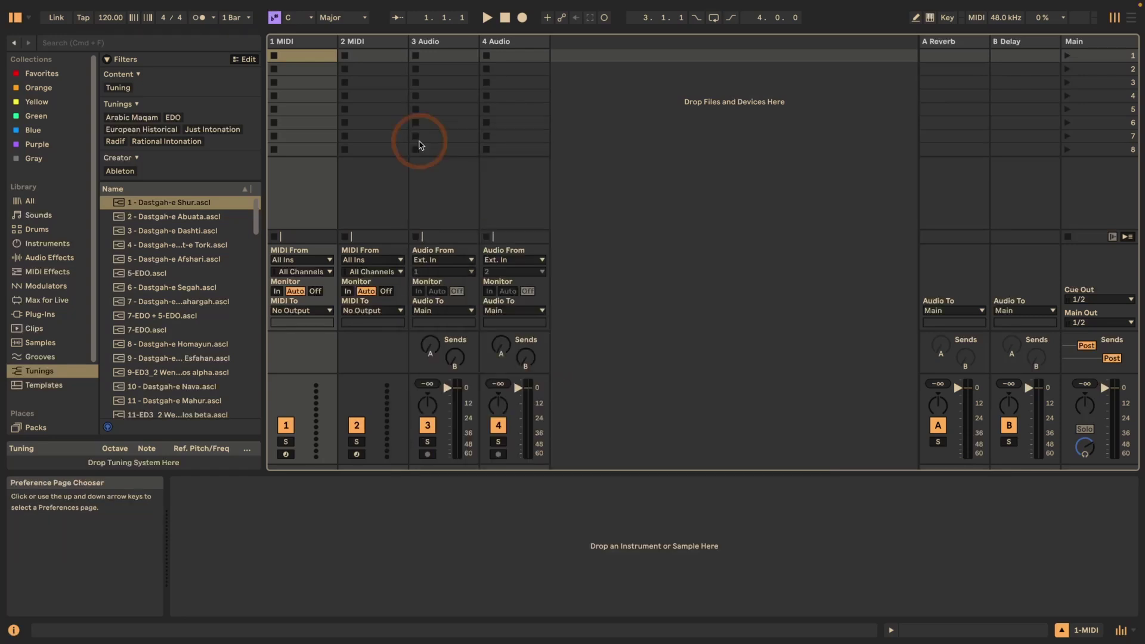